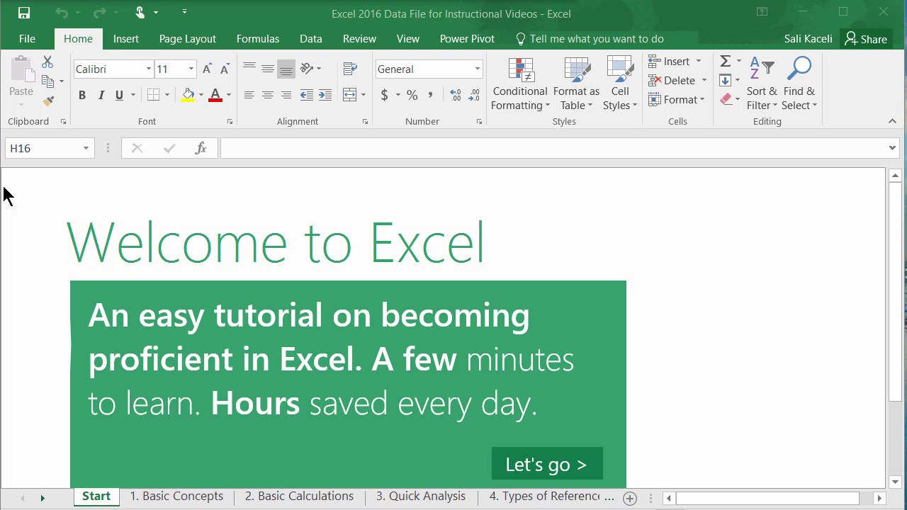
Switch to the 1. Basic Concepts sheet, select F5, and search Tell me for 'margins' and 'footer'.
{"action": "key", "text": "ctrl+Page_Down"}
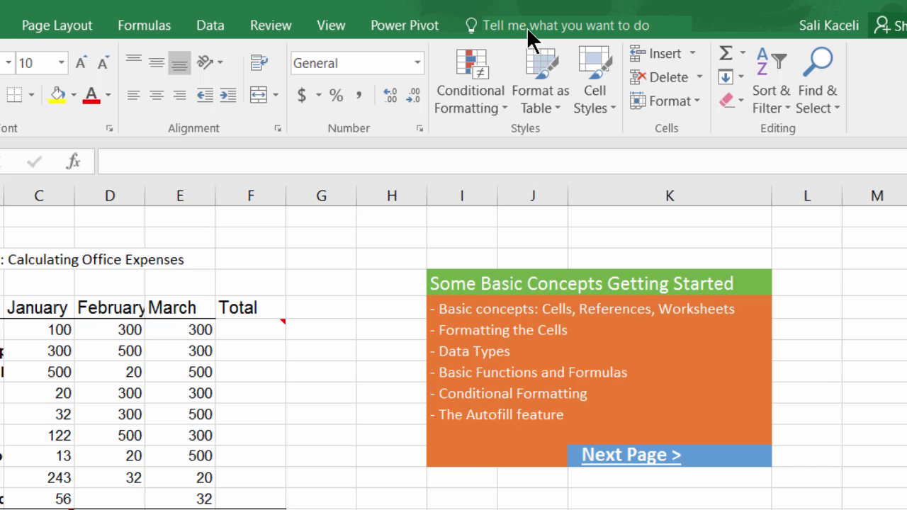
{"action": "key", "text": "Right"}
{"action": "left_click", "coordinate": [526, 27]}
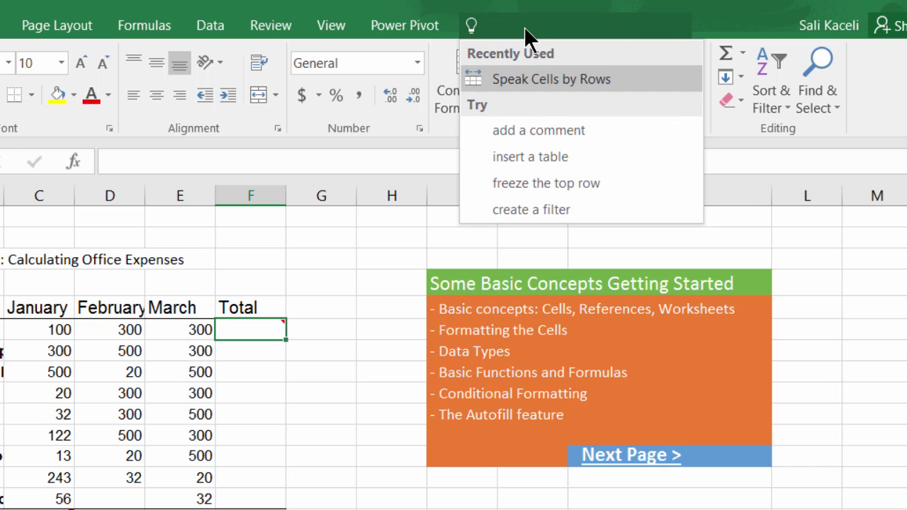
{"action": "type", "text": "margins"}
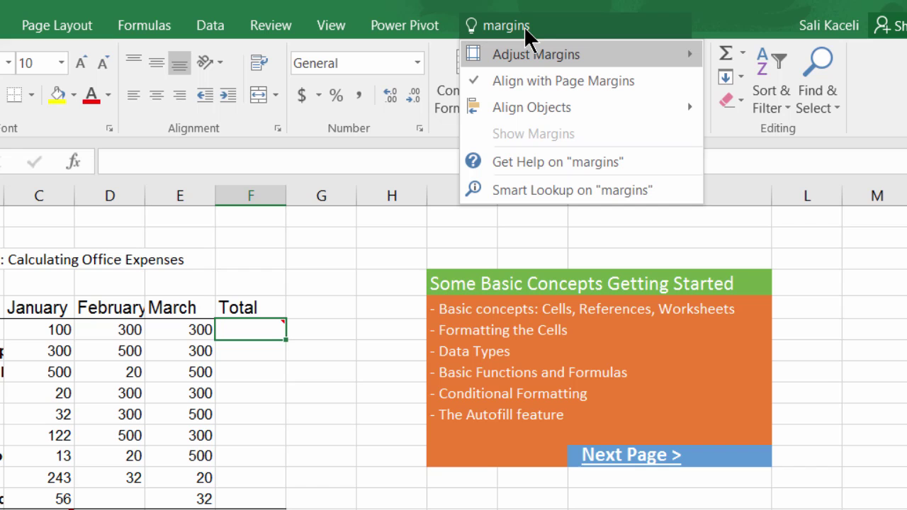
{"action": "mouse_move", "coordinate": [545, 57]}
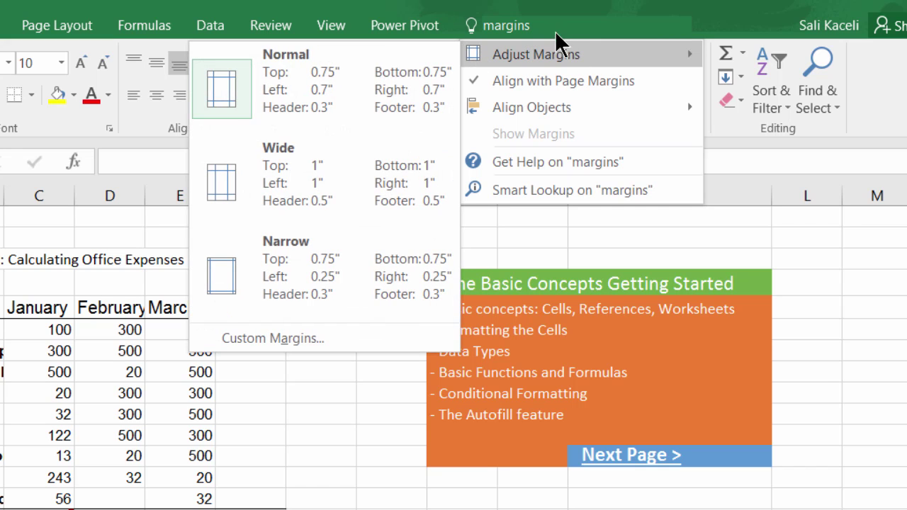
{"action": "type", "text": "footer"}
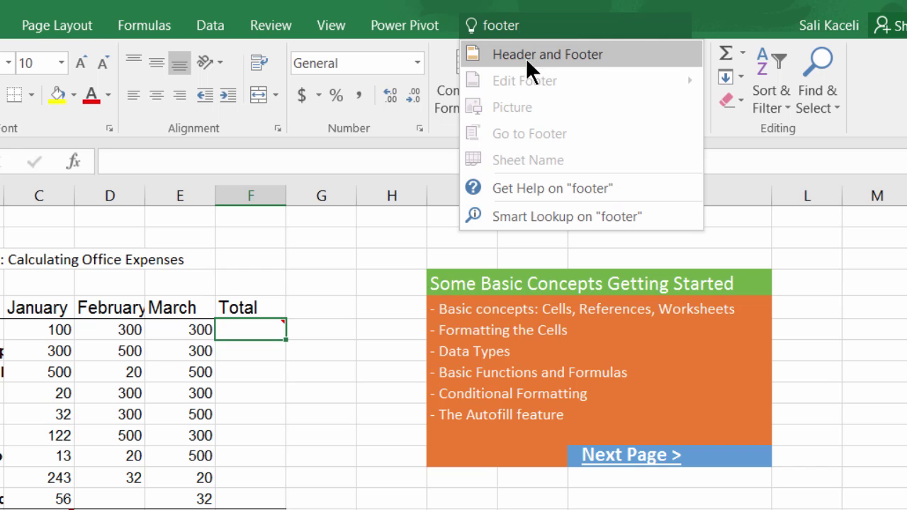
{"action": "key", "text": "Escape"}
Search Tell me for 'charts', then open and close Recommended Charts without inserting one.
{"action": "left_click", "coordinate": [535, 25]}
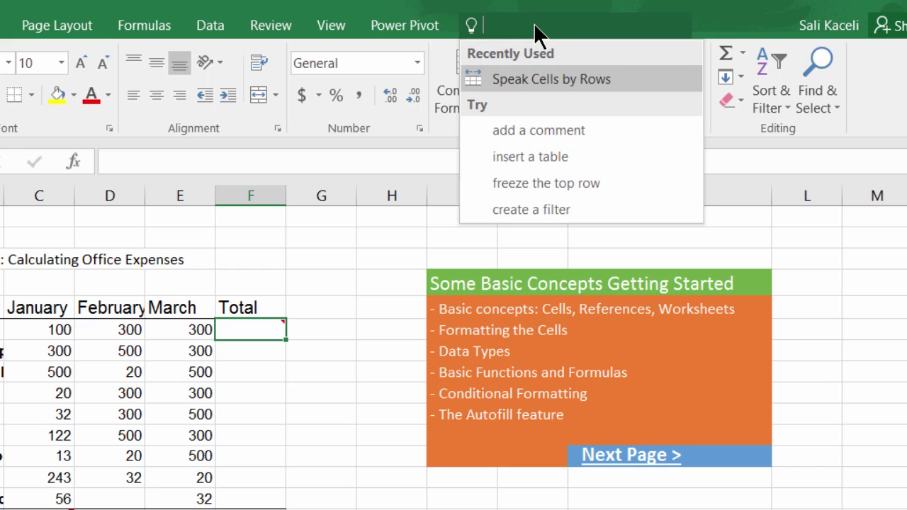
{"action": "type", "text": "charts"}
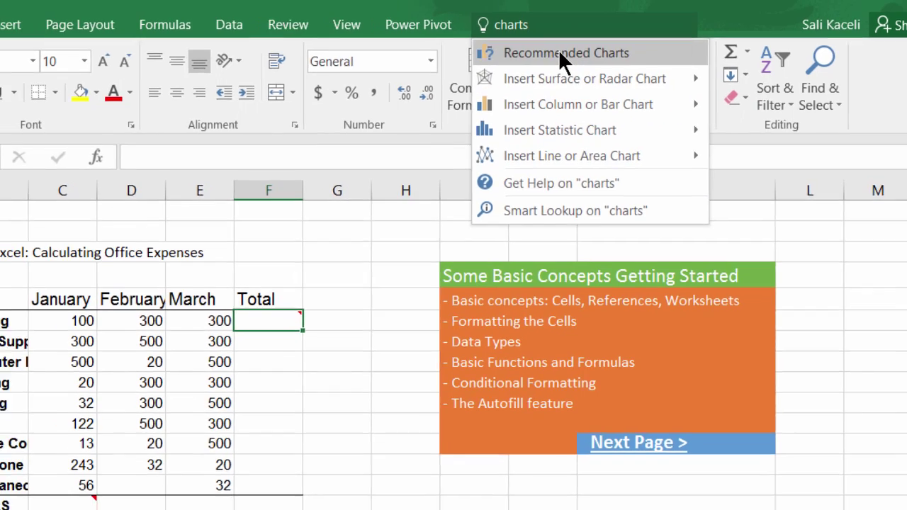
{"action": "left_click", "coordinate": [554, 55]}
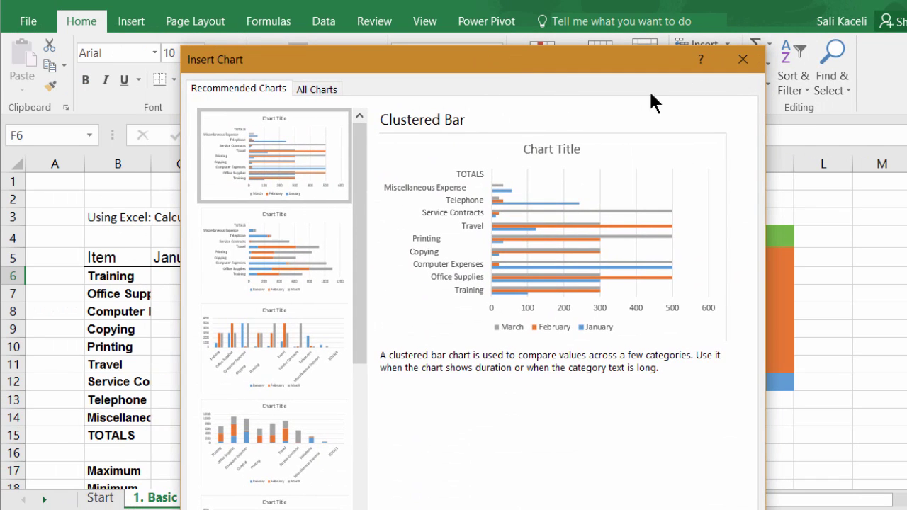
{"action": "left_click", "coordinate": [744, 61]}
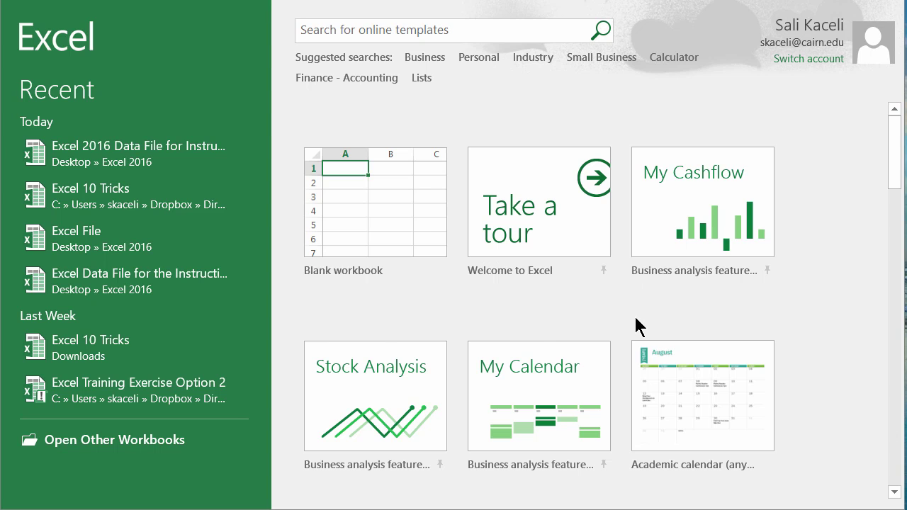
{"action": "scroll", "coordinate": [635, 318], "scroll_direction": "down", "scroll_amount": 1}
{"action": "scroll", "coordinate": [635, 322], "scroll_direction": "down", "scroll_amount": 3}
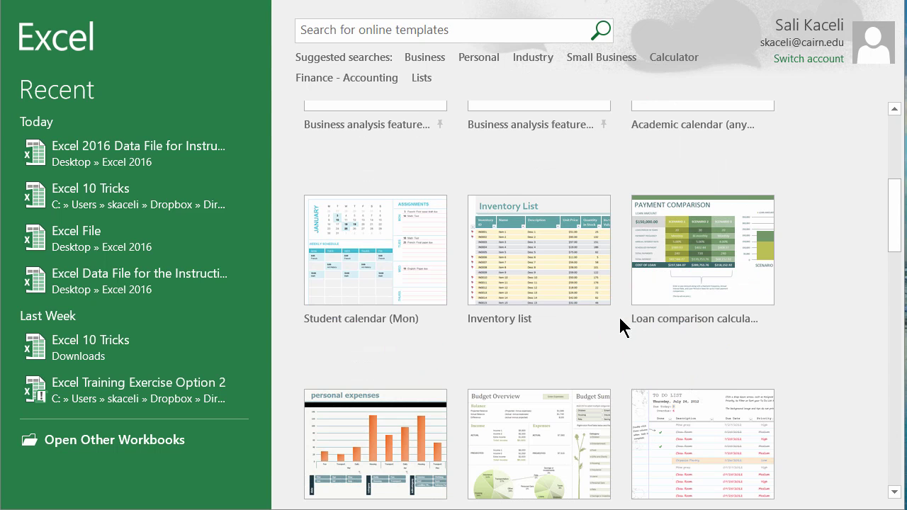
{"action": "scroll", "coordinate": [612, 315], "scroll_direction": "down", "scroll_amount": 1}
{"action": "scroll", "coordinate": [608, 314], "scroll_direction": "down", "scroll_amount": 1}
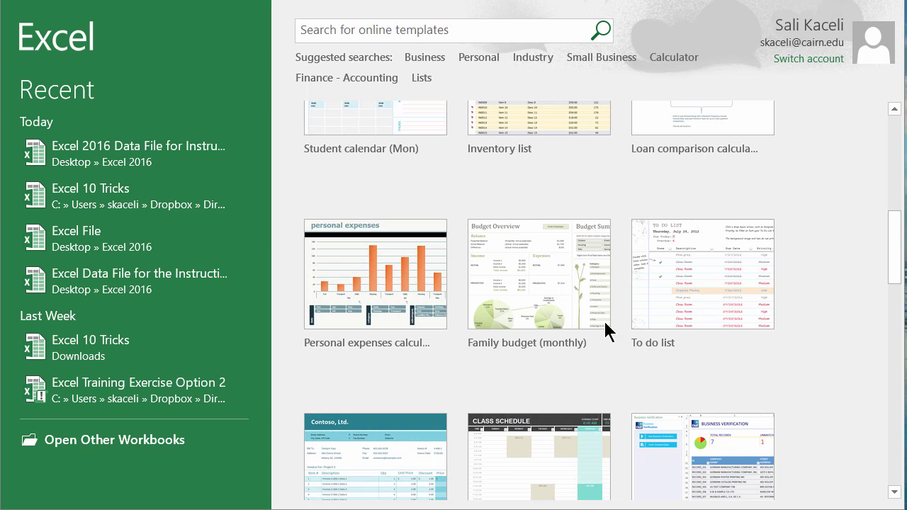
{"action": "scroll", "coordinate": [587, 289], "scroll_direction": "up", "scroll_amount": 2}
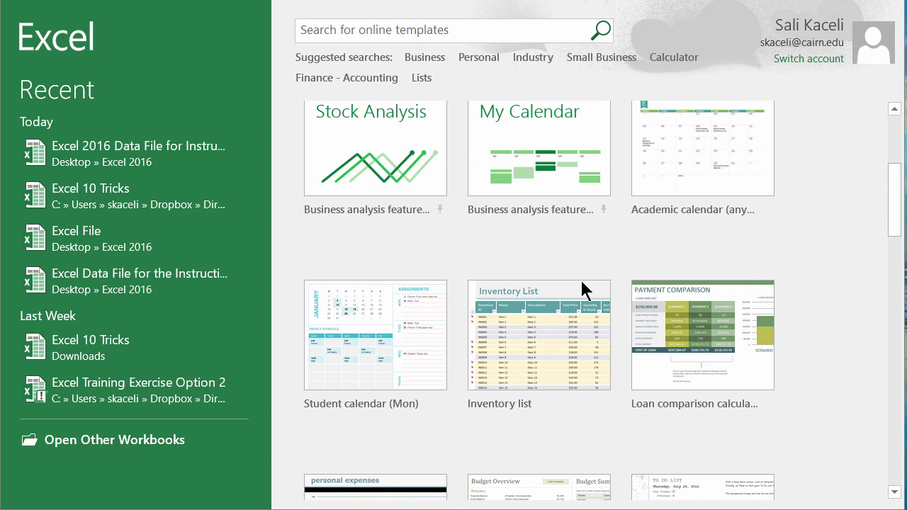
{"action": "scroll", "coordinate": [577, 292], "scroll_direction": "up", "scroll_amount": 2}
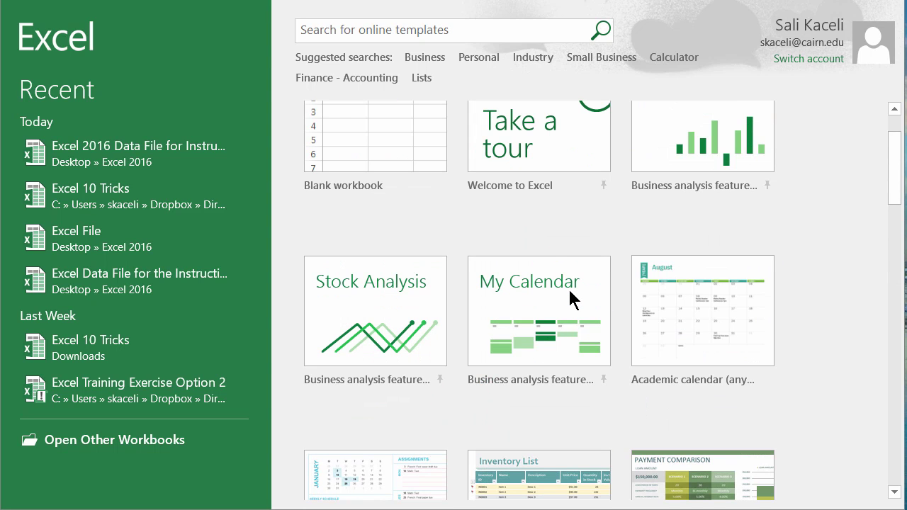
{"action": "scroll", "coordinate": [569, 333], "scroll_direction": "down", "scroll_amount": 1}
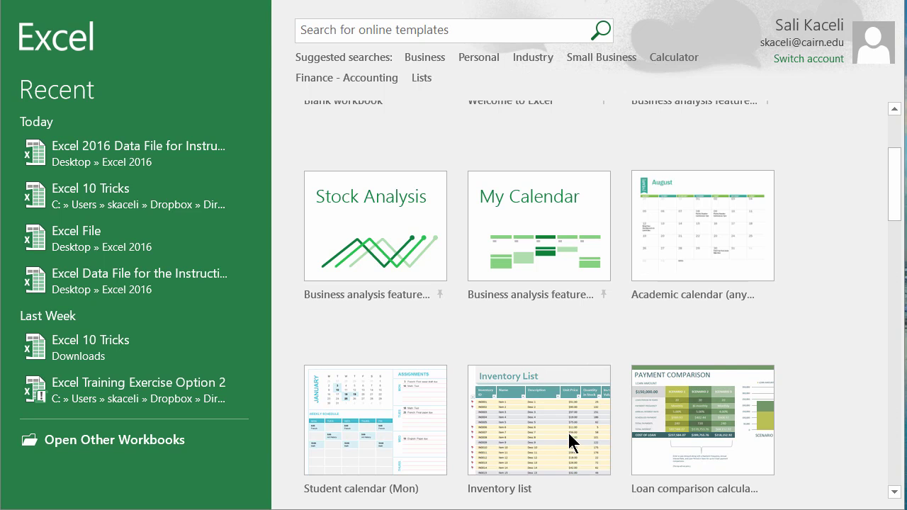
{"action": "scroll", "coordinate": [563, 434], "scroll_direction": "down", "scroll_amount": 1}
{"action": "scroll", "coordinate": [480, 423], "scroll_direction": "down", "scroll_amount": 2}
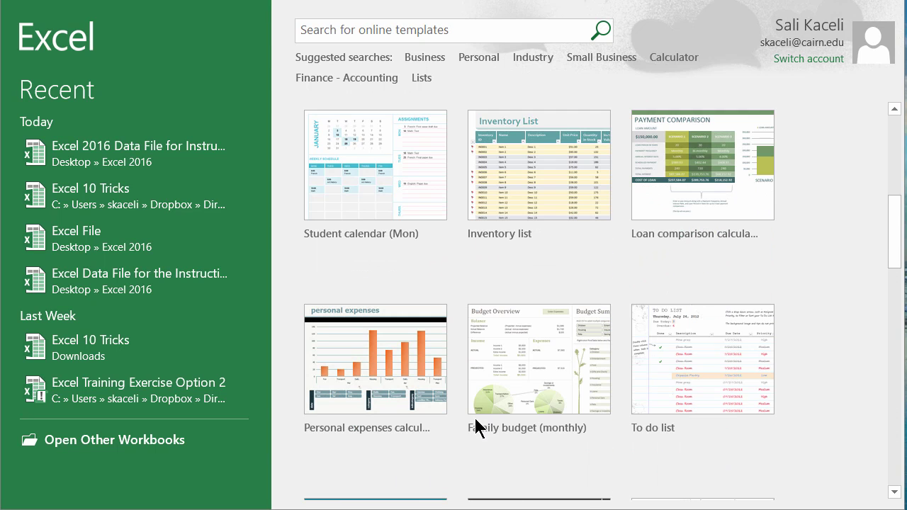
{"action": "left_click", "coordinate": [532, 350]}
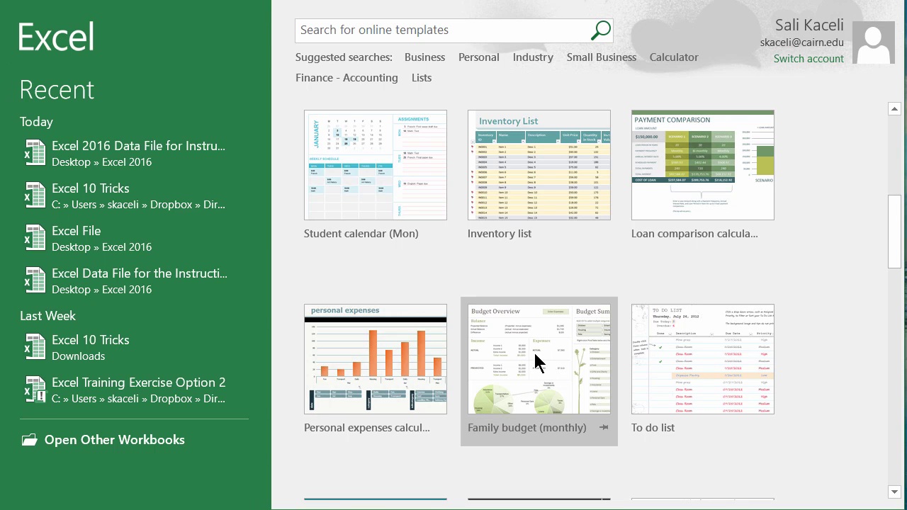
Create and scroll through a Family budget (monthly) workbook, then go to File > New.
{"action": "double_click", "coordinate": [534, 349]}
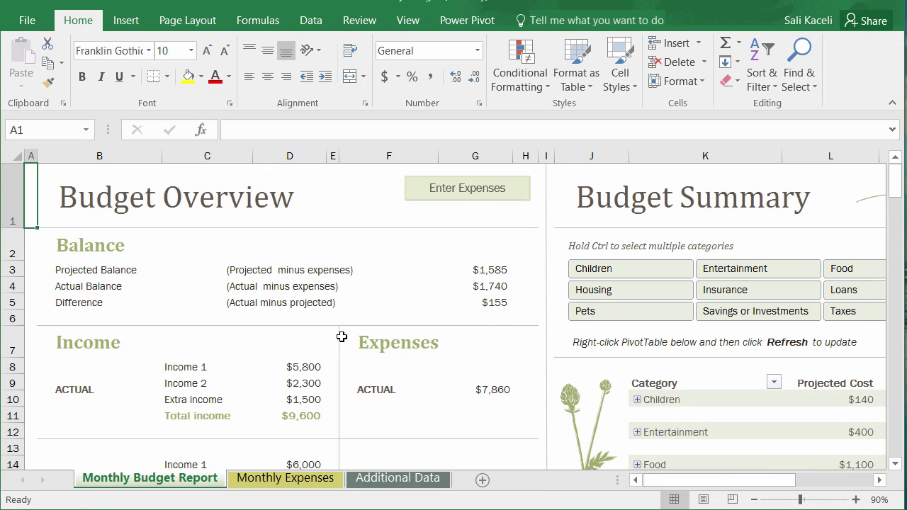
{"action": "scroll", "coordinate": [395, 348], "scroll_direction": "down", "scroll_amount": 1}
{"action": "scroll", "coordinate": [259, 287], "scroll_direction": "down", "scroll_amount": 4}
{"action": "scroll", "coordinate": [259, 288], "scroll_direction": "up", "scroll_amount": 5}
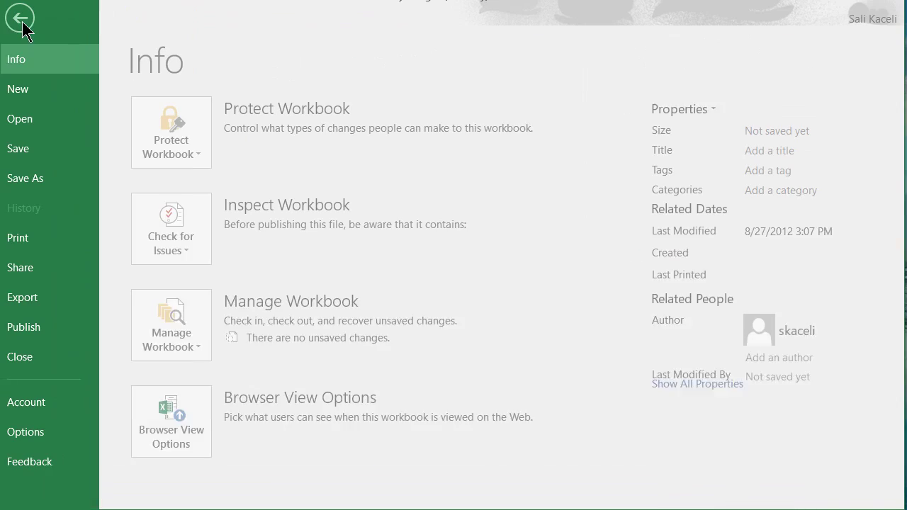
{"action": "left_click", "coordinate": [27, 21]}
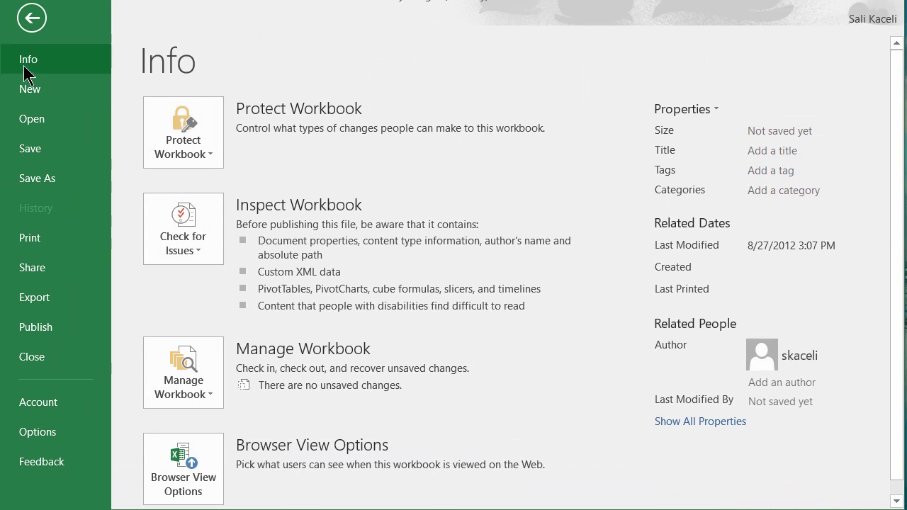
{"action": "left_click", "coordinate": [28, 91]}
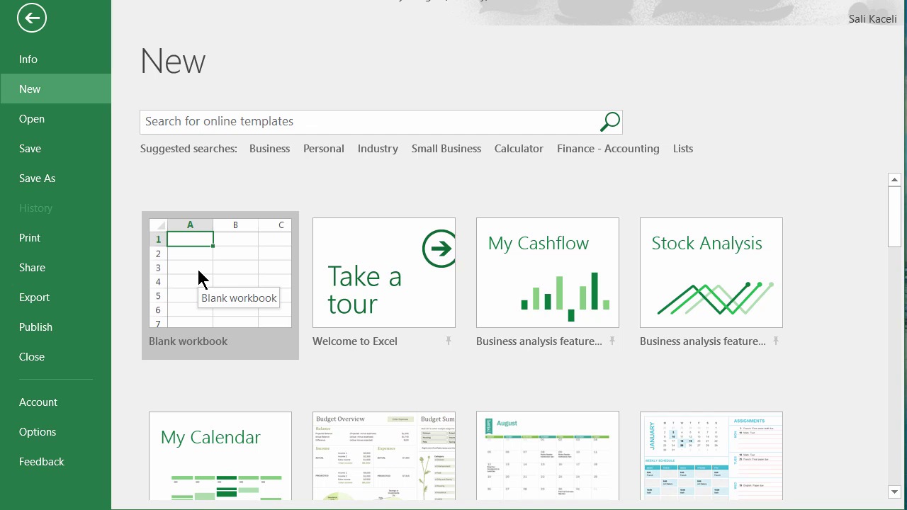
Create blank workbook Book1 and look through the Insert, Page Layout, Formulas, Data and Review tabs.
{"action": "left_click", "coordinate": [228, 308]}
{"action": "left_click", "coordinate": [134, 228]}
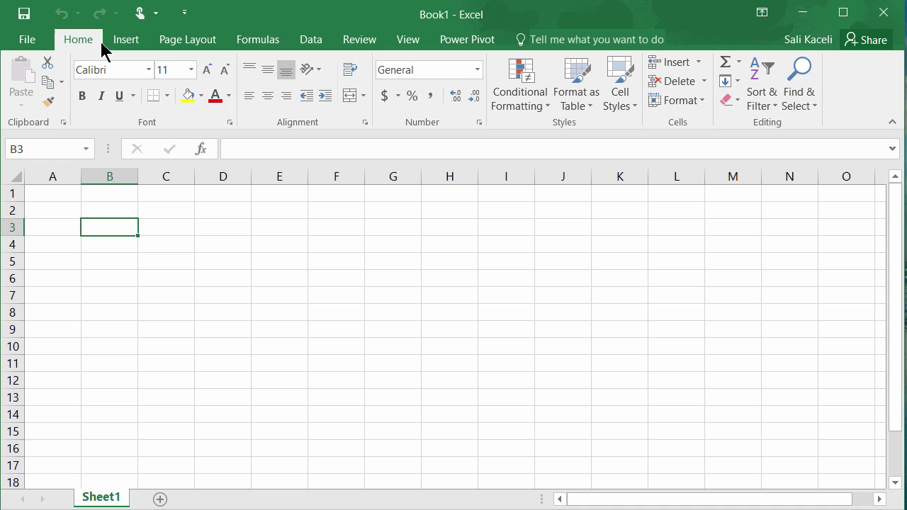
{"action": "left_click", "coordinate": [125, 40]}
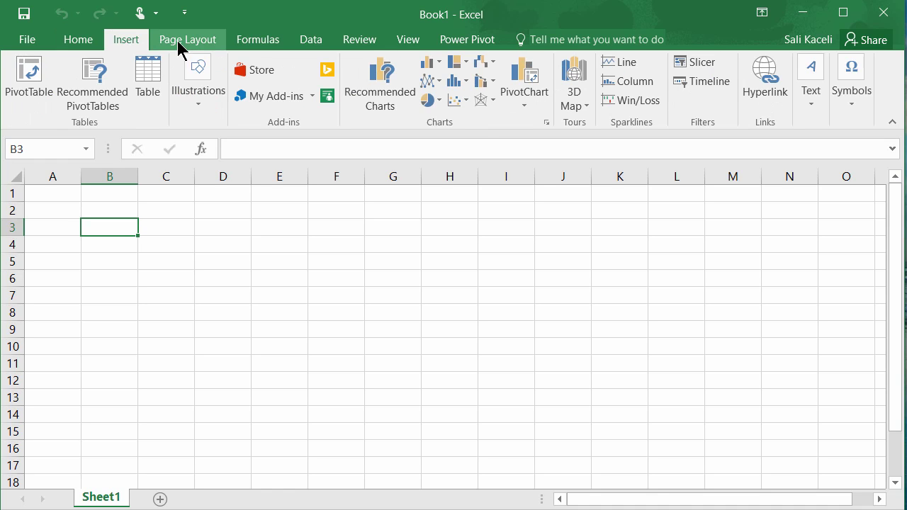
{"action": "left_click", "coordinate": [177, 40]}
{"action": "left_click", "coordinate": [245, 40]}
{"action": "left_click", "coordinate": [315, 40]}
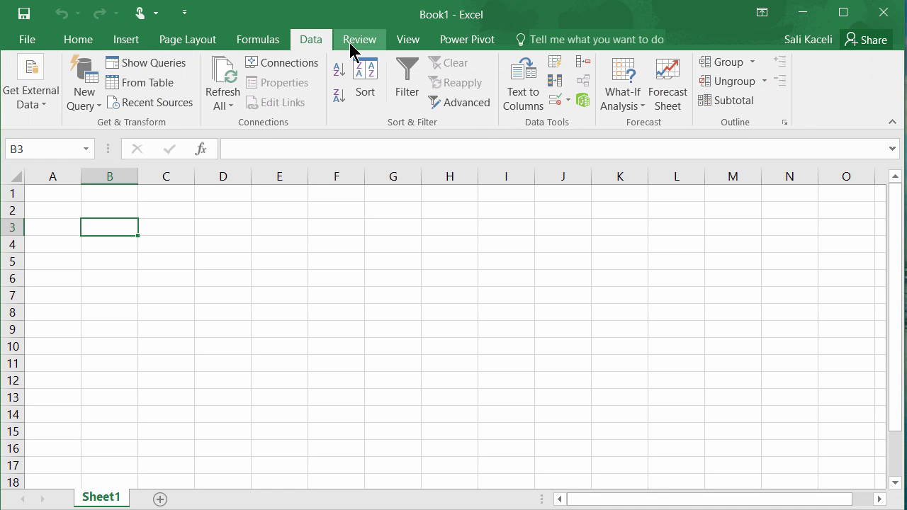
{"action": "left_click", "coordinate": [354, 41]}
{"action": "left_click", "coordinate": [82, 41]}
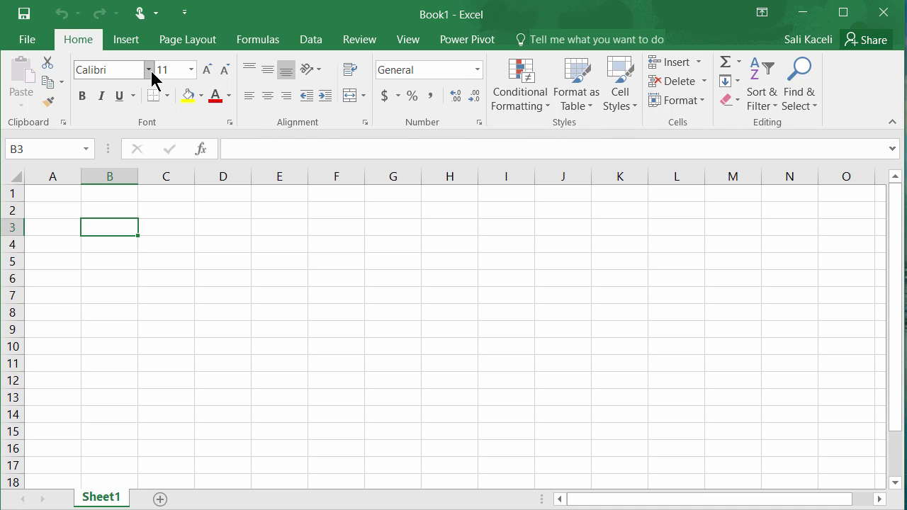
{"action": "left_click", "coordinate": [129, 43]}
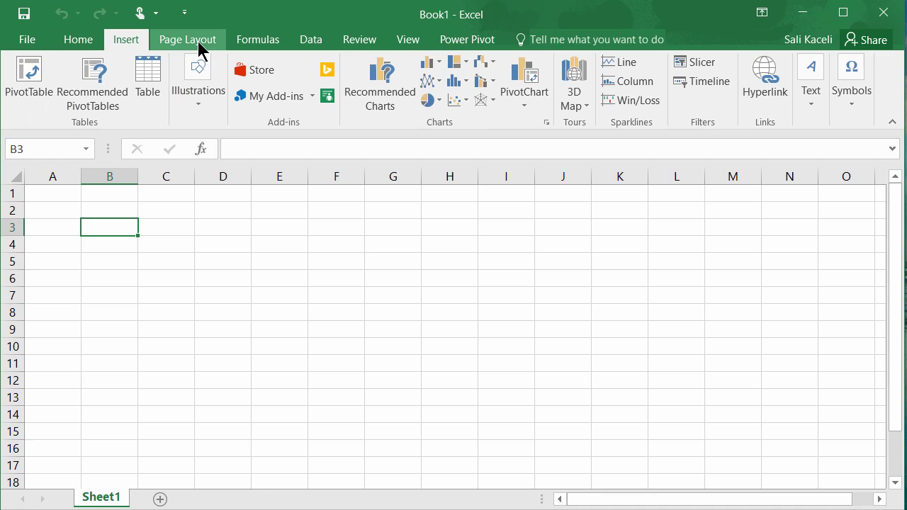
{"action": "left_click", "coordinate": [92, 42]}
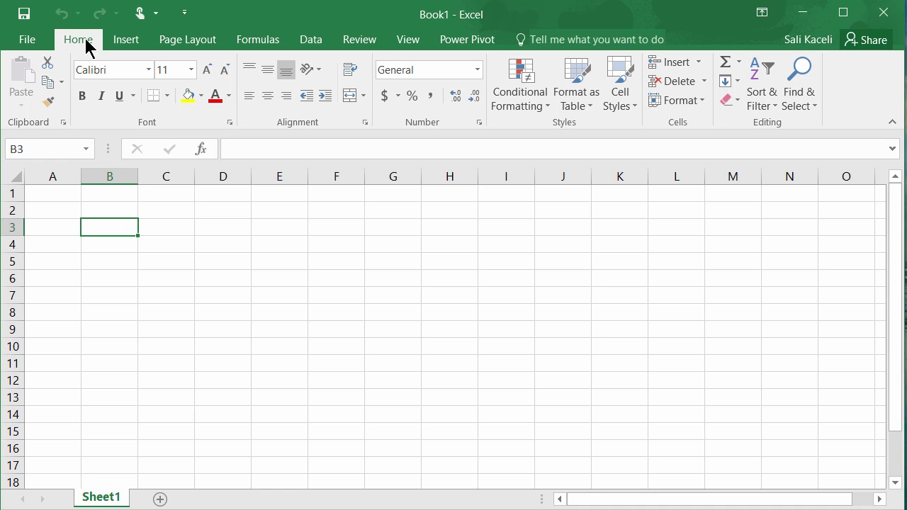
Select B2, open the AutoSum list, then look through the Insert to View tabs.
{"action": "left_click", "coordinate": [84, 211]}
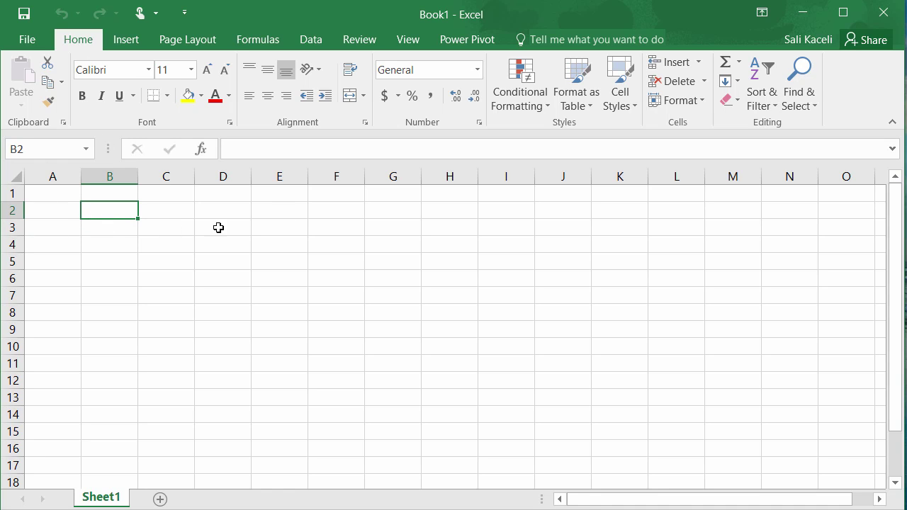
{"action": "left_click", "coordinate": [738, 62]}
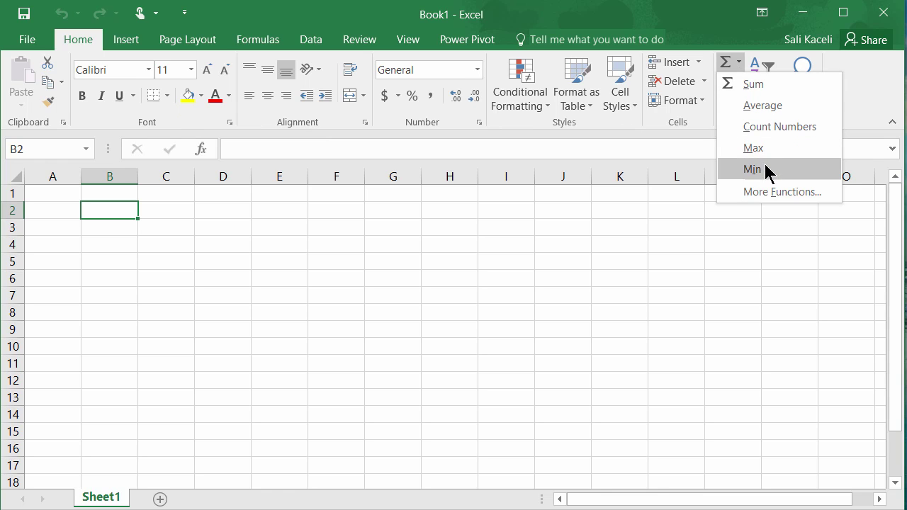
{"action": "left_click", "coordinate": [124, 41]}
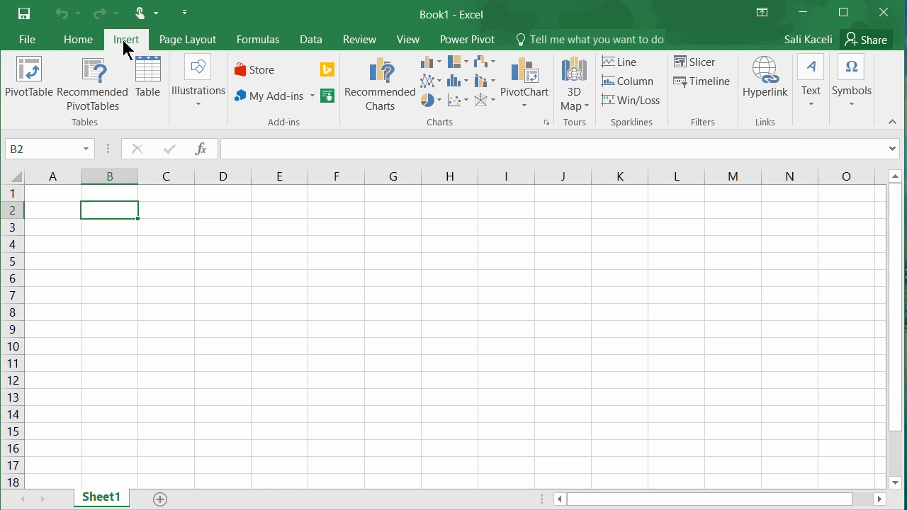
{"action": "left_click", "coordinate": [191, 43]}
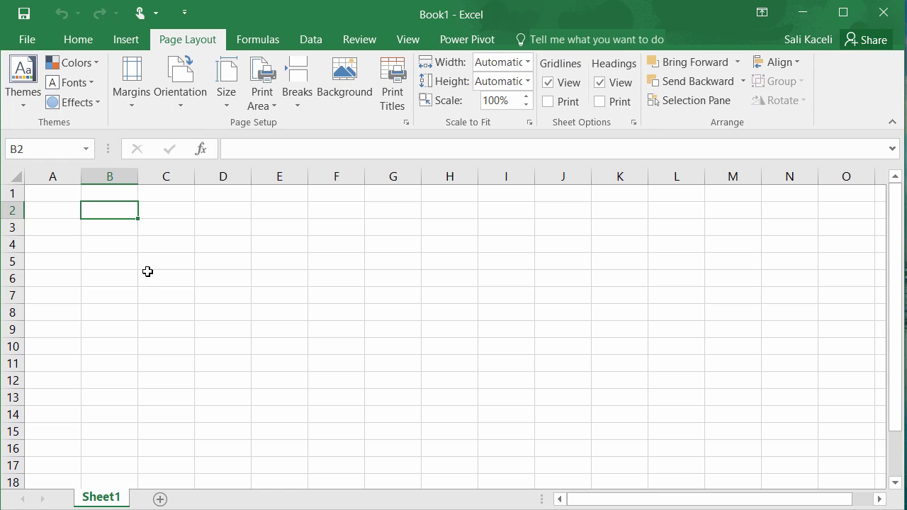
{"action": "left_click", "coordinate": [263, 41]}
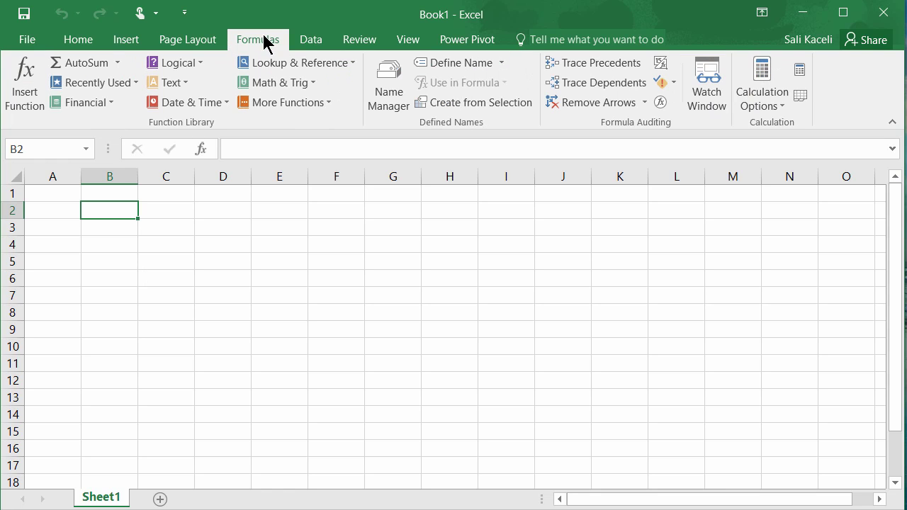
{"action": "left_click", "coordinate": [312, 40]}
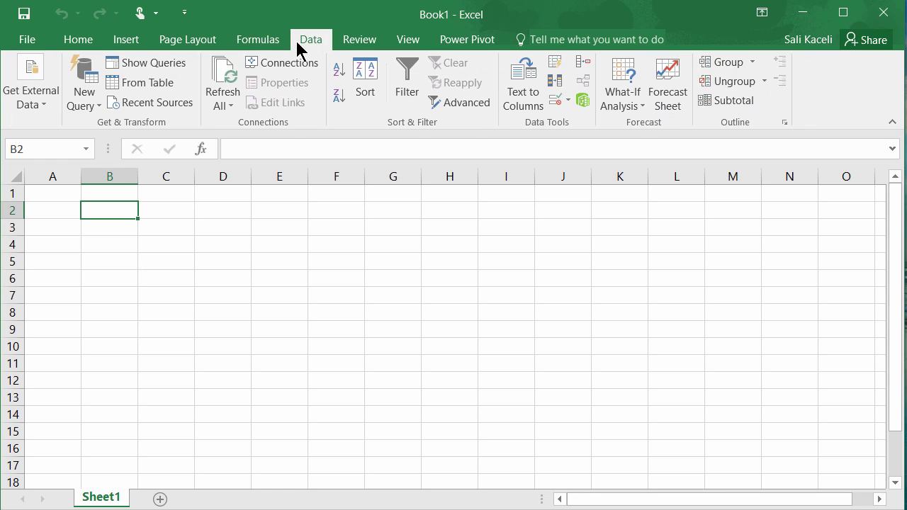
{"action": "left_click", "coordinate": [366, 41]}
{"action": "left_click", "coordinate": [408, 41]}
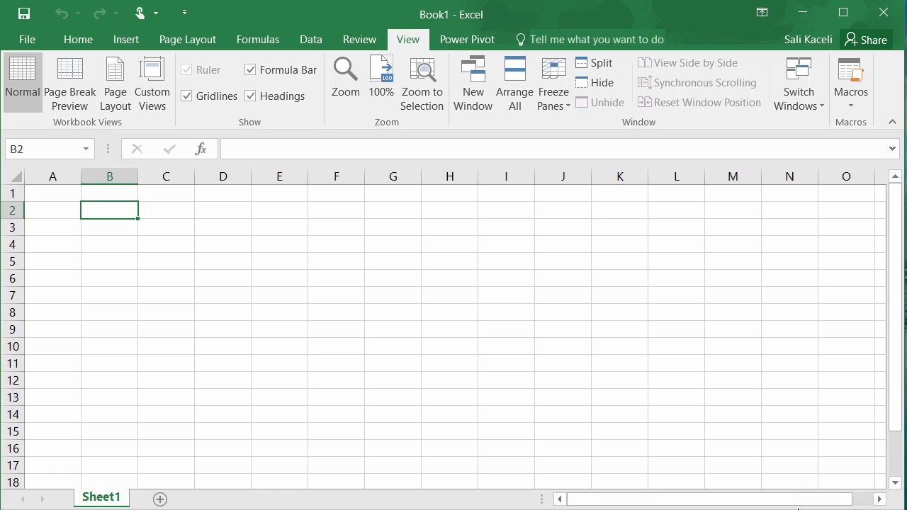
{"action": "left_click_drag", "start_coordinate": [800, 501], "coordinate": [702, 502]}
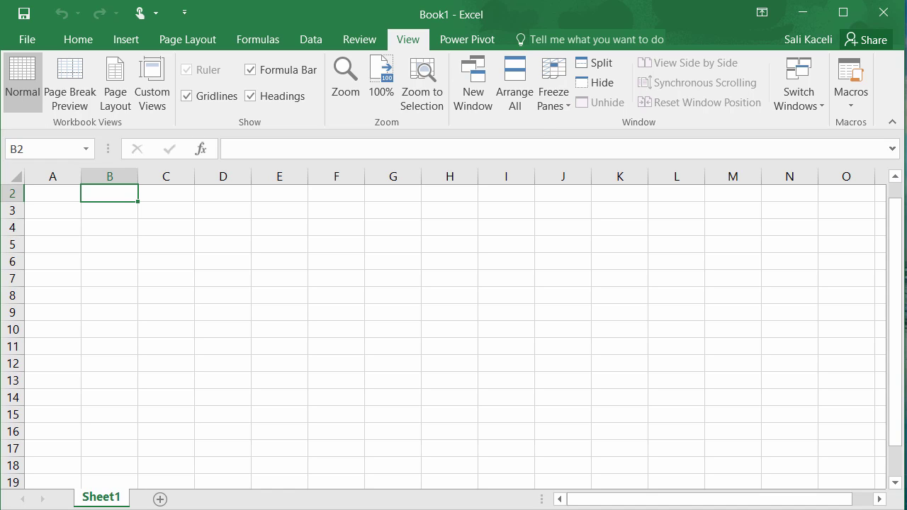
Add Sheet2 and Sheet3, then switch between the Sheet1 and Sheet2 tabs.
{"action": "left_click", "coordinate": [107, 267]}
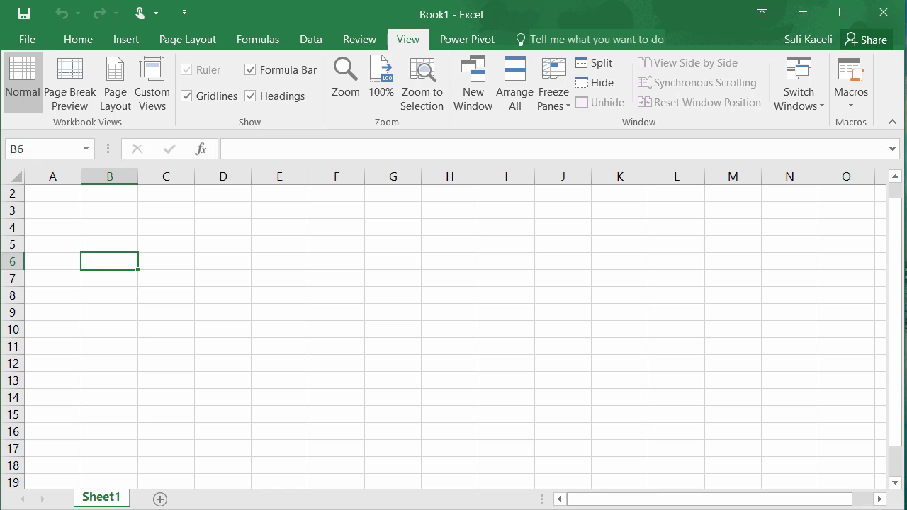
{"action": "left_click", "coordinate": [163, 500]}
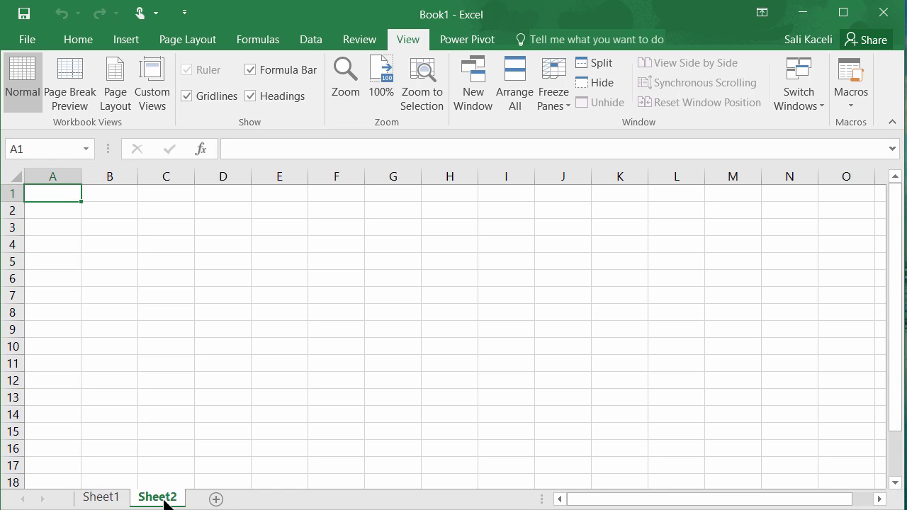
{"action": "left_click", "coordinate": [216, 499]}
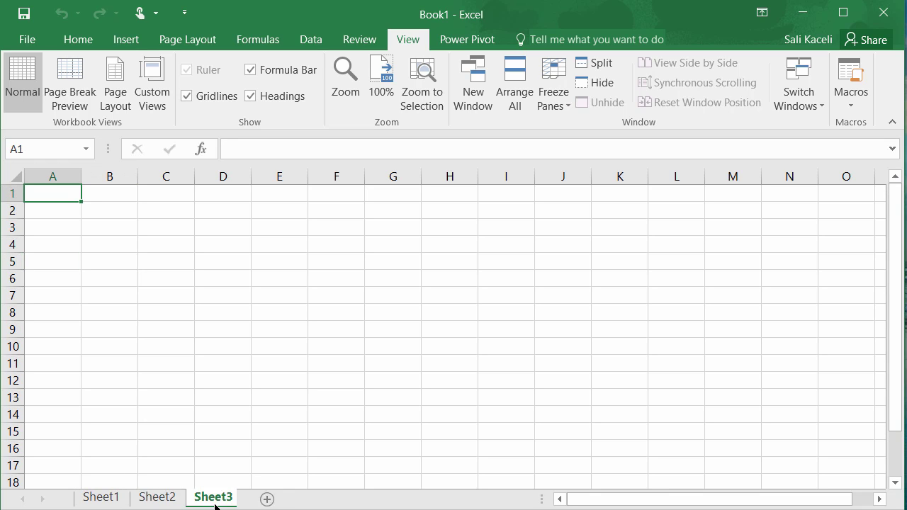
{"action": "left_click", "coordinate": [125, 497]}
{"action": "left_click", "coordinate": [149, 498]}
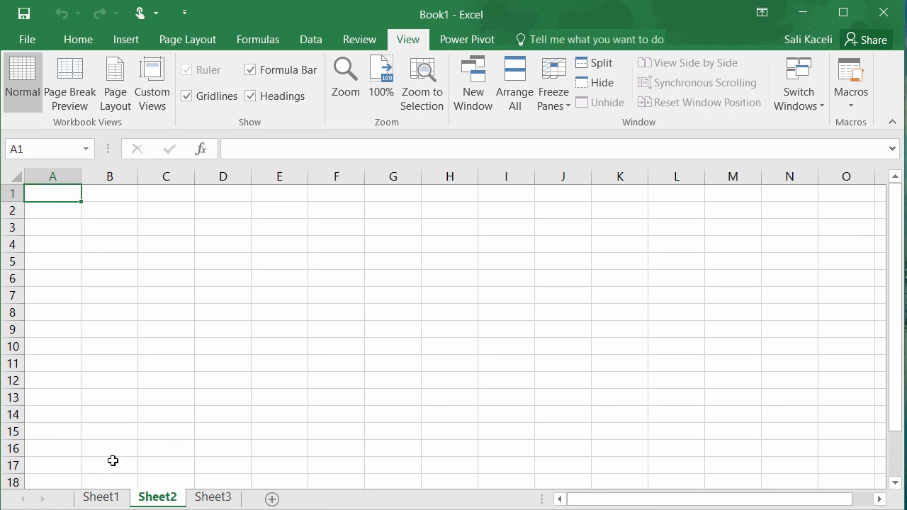
{"action": "left_click", "coordinate": [103, 499]}
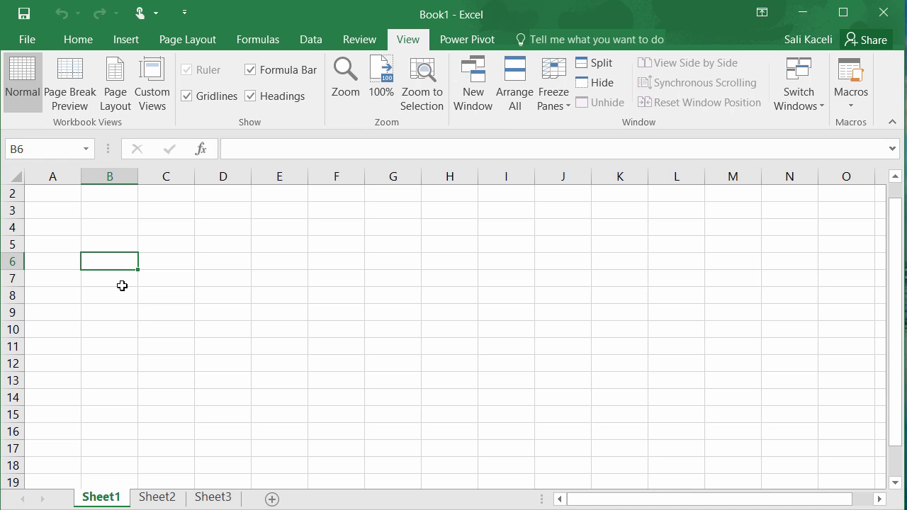
Select B5, then move to Sheet3 and select cell B3.
{"action": "left_click", "coordinate": [110, 242]}
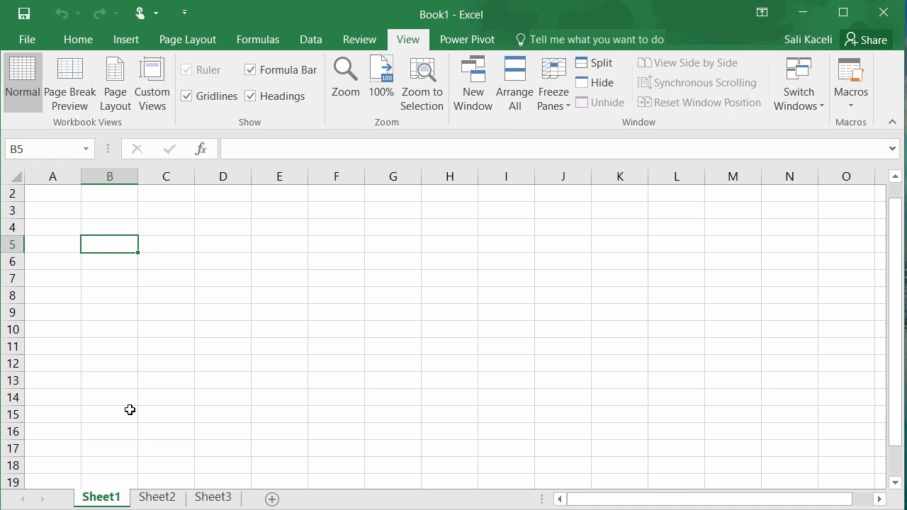
{"action": "left_click", "coordinate": [170, 498]}
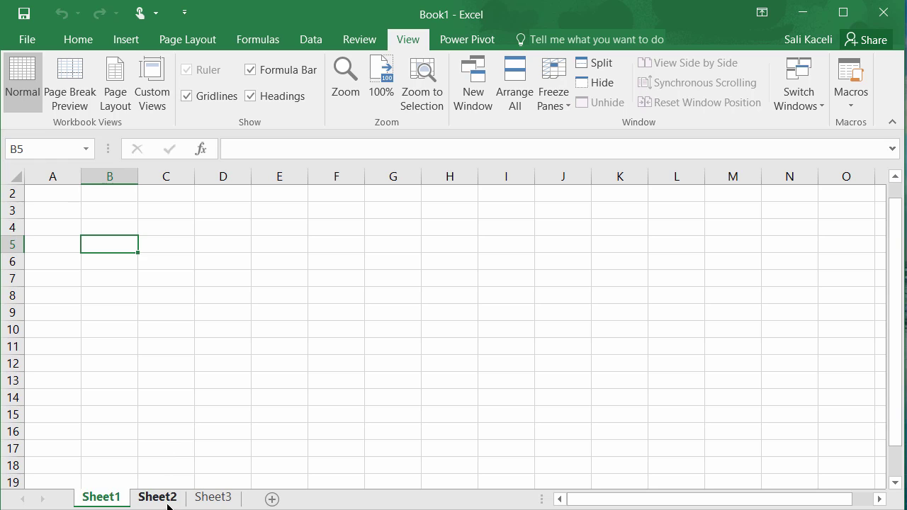
{"action": "left_click", "coordinate": [211, 500]}
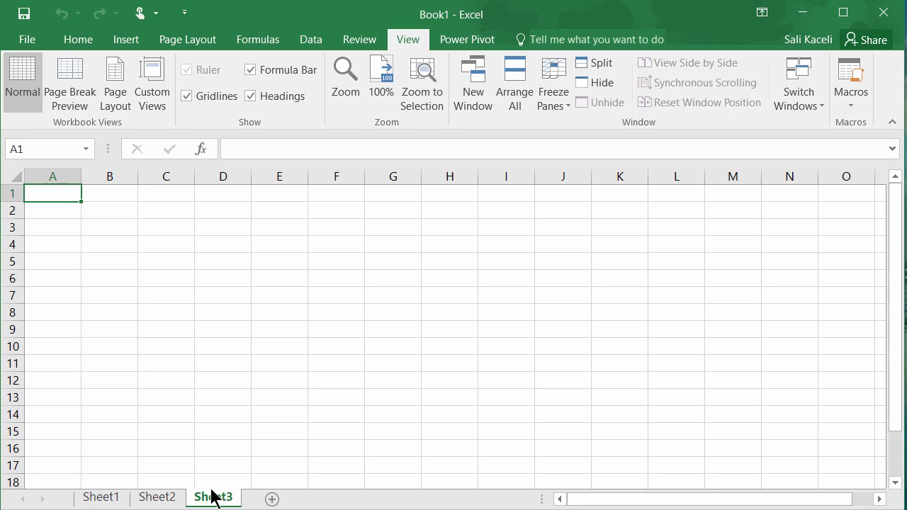
{"action": "left_click", "coordinate": [70, 226]}
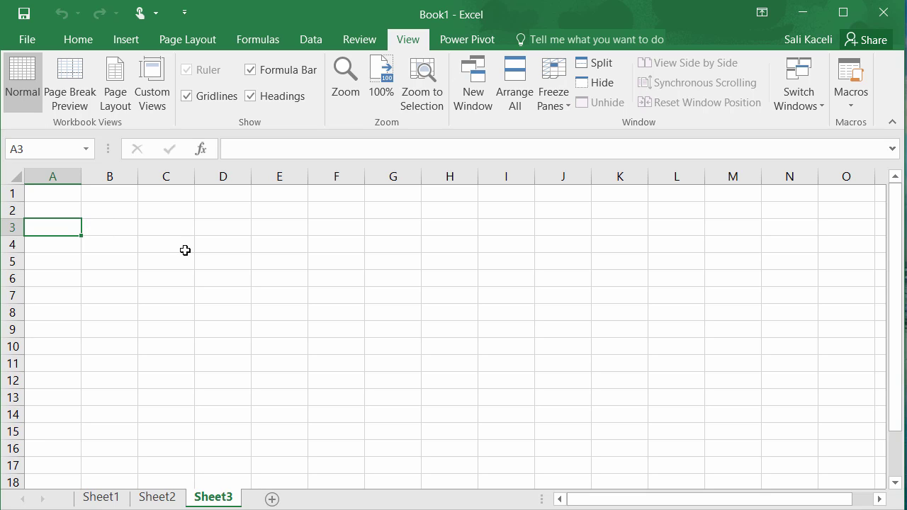
{"action": "left_click", "coordinate": [106, 219]}
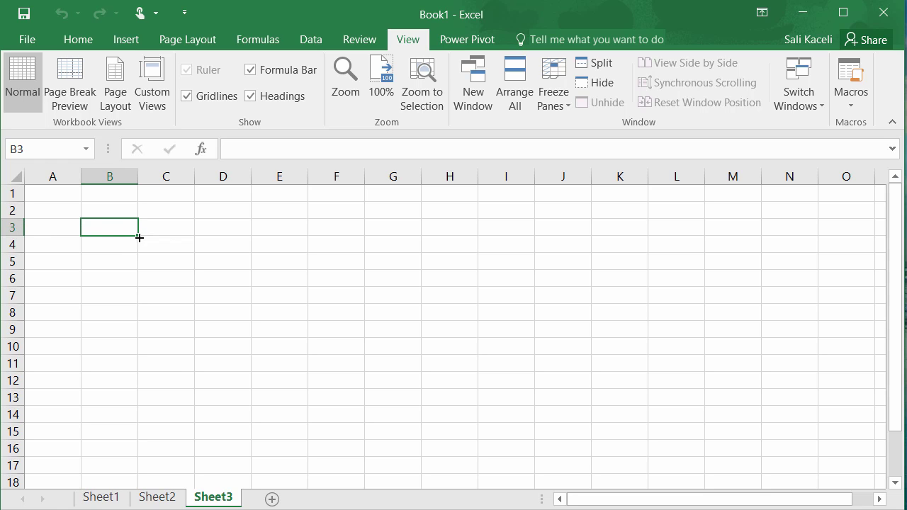
Enter b3 in cell B3, move down to B4, and open the Home tab's Number Format list.
{"action": "type", "text": "b3"}
{"action": "left_click", "coordinate": [119, 306]}
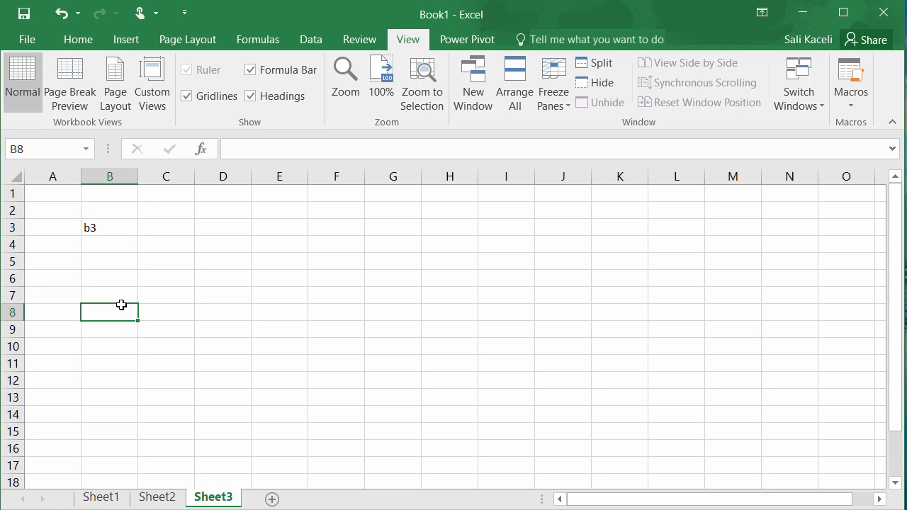
{"action": "left_click", "coordinate": [110, 226]}
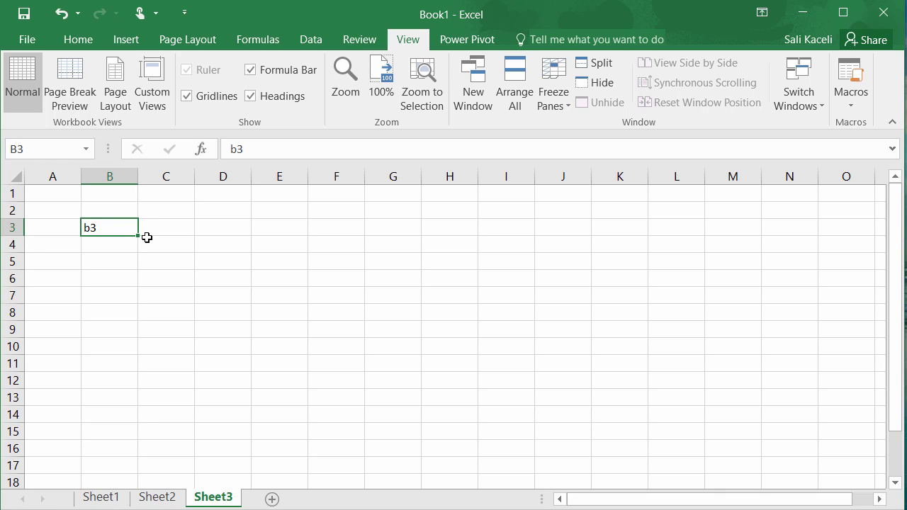
{"action": "key", "text": "Return"}
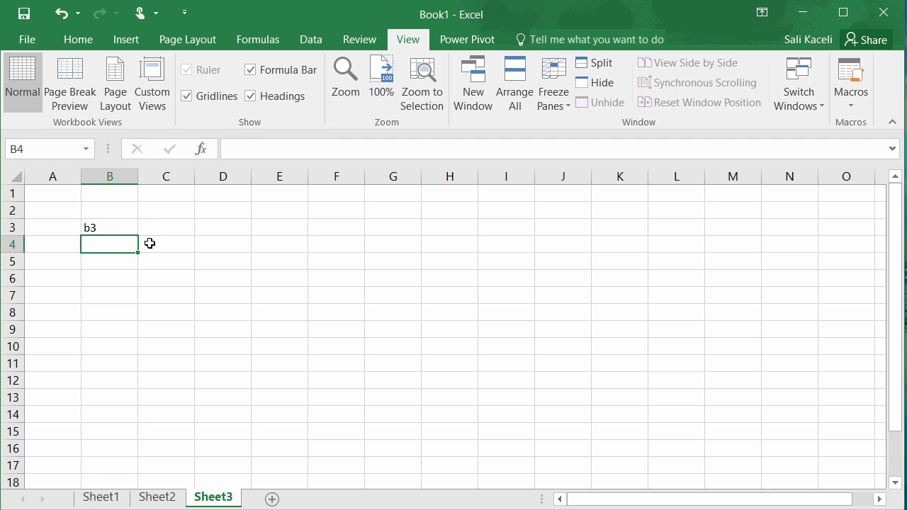
{"action": "left_click", "coordinate": [76, 40]}
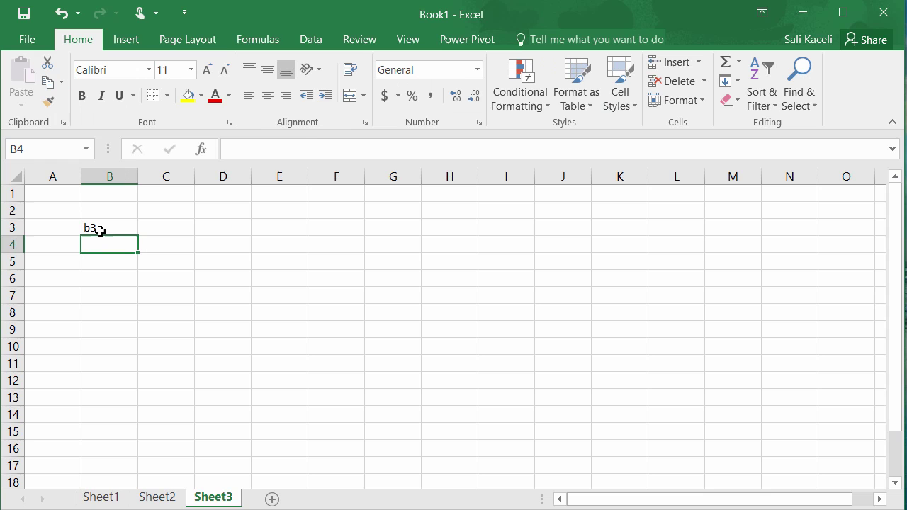
{"action": "left_click", "coordinate": [477, 70]}
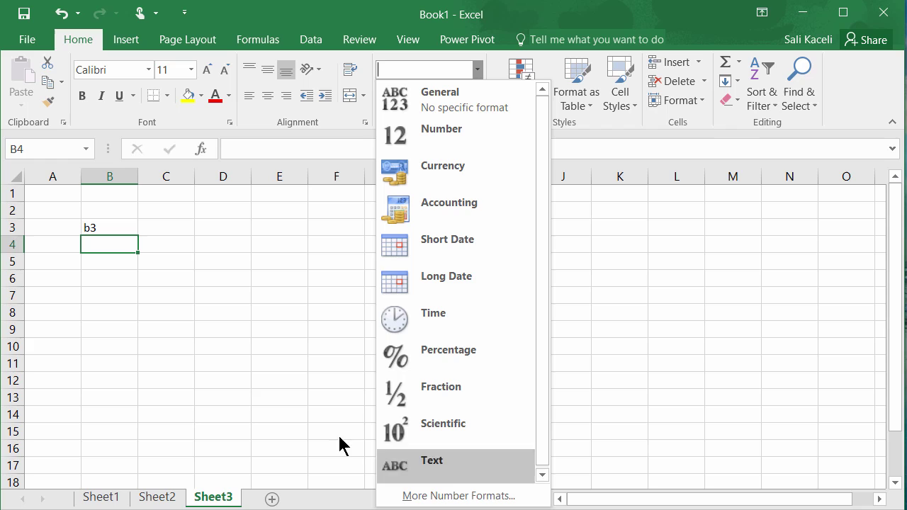
{"action": "left_click", "coordinate": [158, 241]}
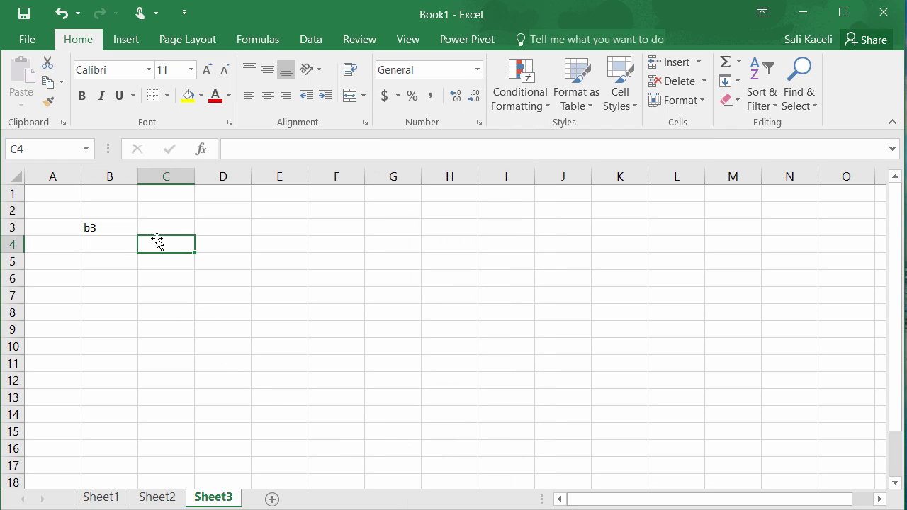
{"action": "left_click", "coordinate": [161, 230]}
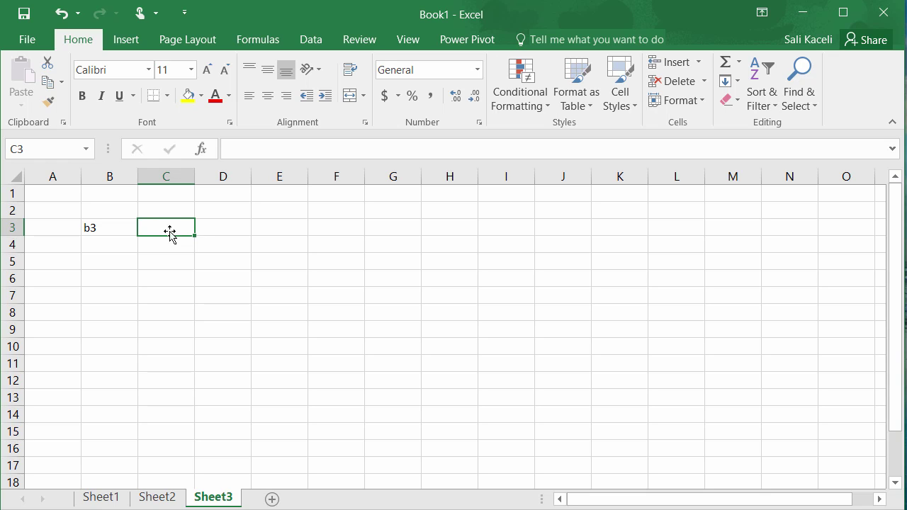
{"action": "left_click", "coordinate": [149, 244]}
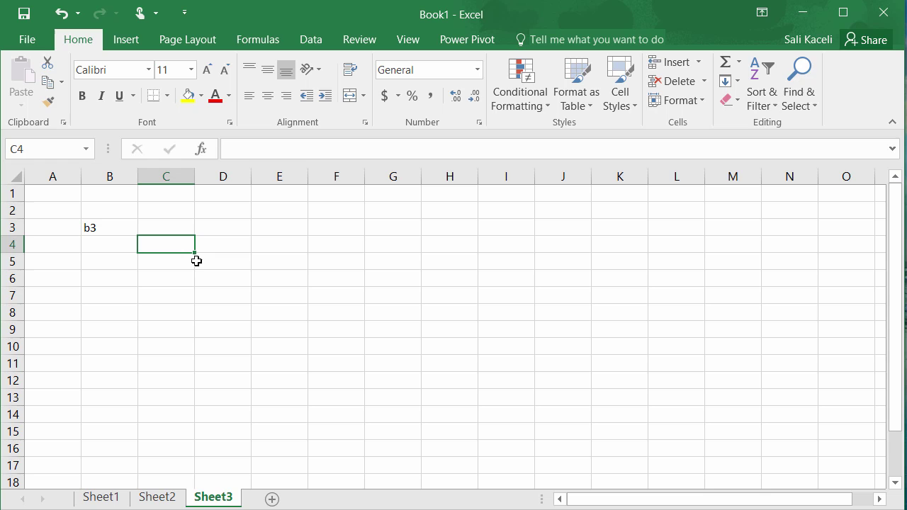
{"action": "type", "text": "="}
{"action": "key", "text": "Escape"}
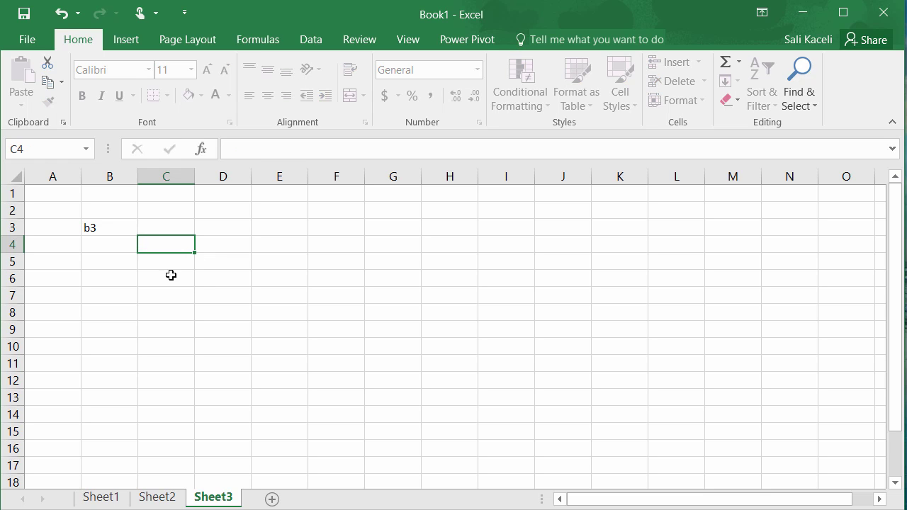
{"action": "left_click", "coordinate": [114, 210]}
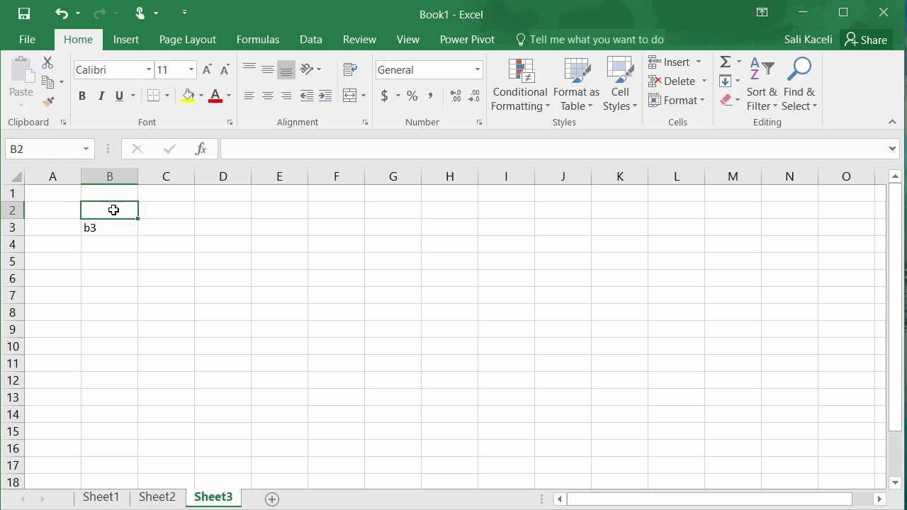
Enter 35 in B2 and 56 in B3, then begin a formula with = in B4.
{"action": "type", "text": "35"}
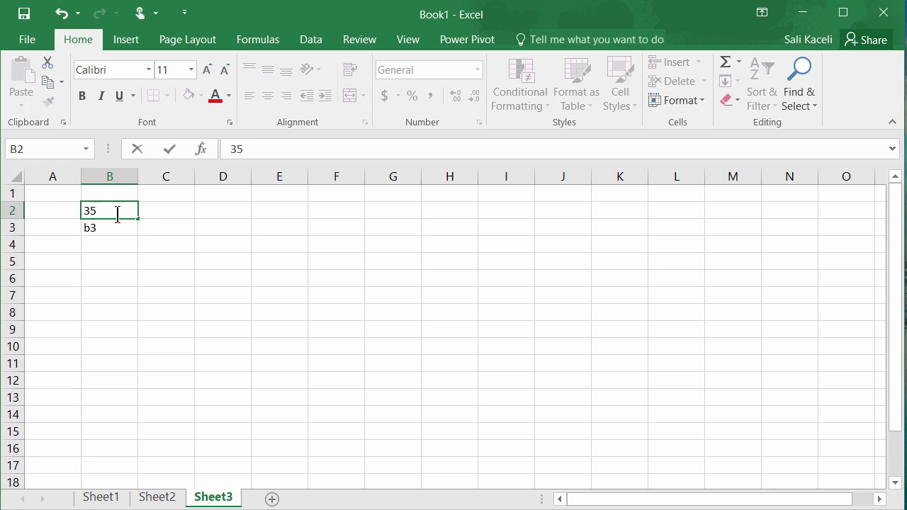
{"action": "left_click", "coordinate": [114, 227]}
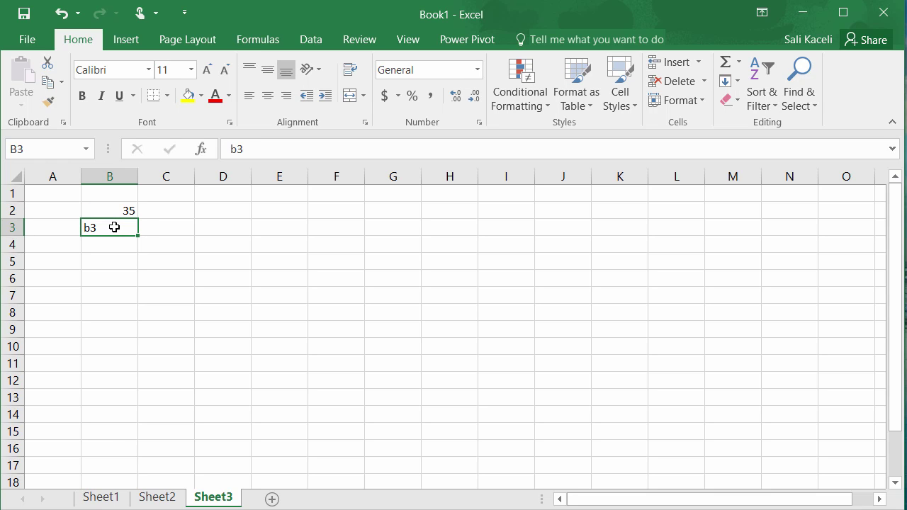
{"action": "type", "text": "56"}
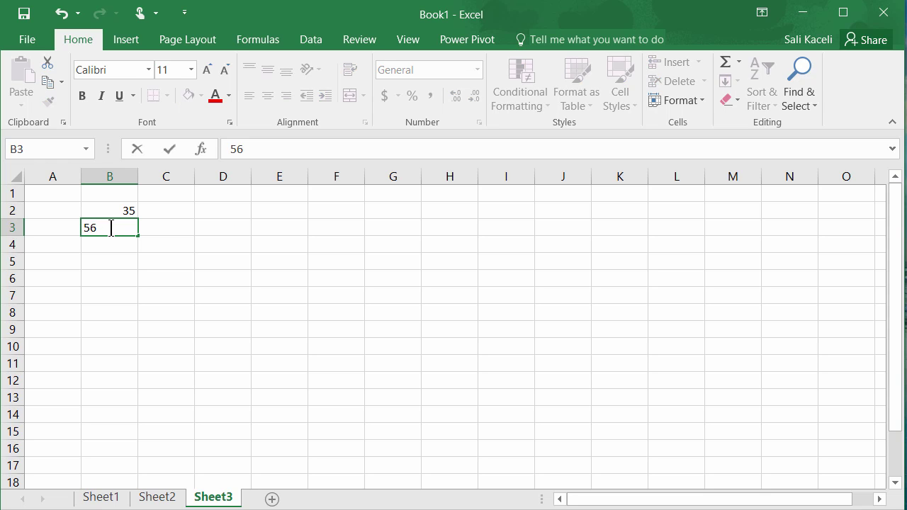
{"action": "key", "text": "Return"}
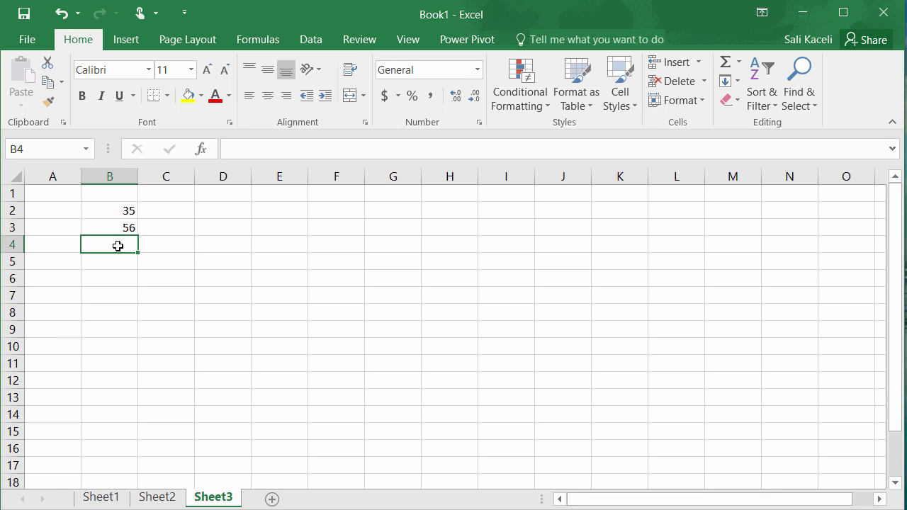
{"action": "type", "text": "="}
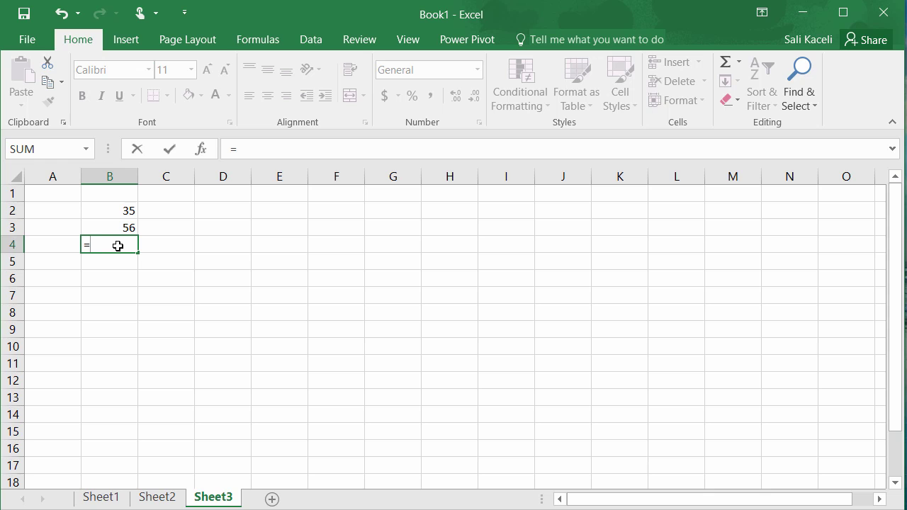
Enter =SUM(B2:B3) in cell B4.
{"action": "type", "text": "sum"}
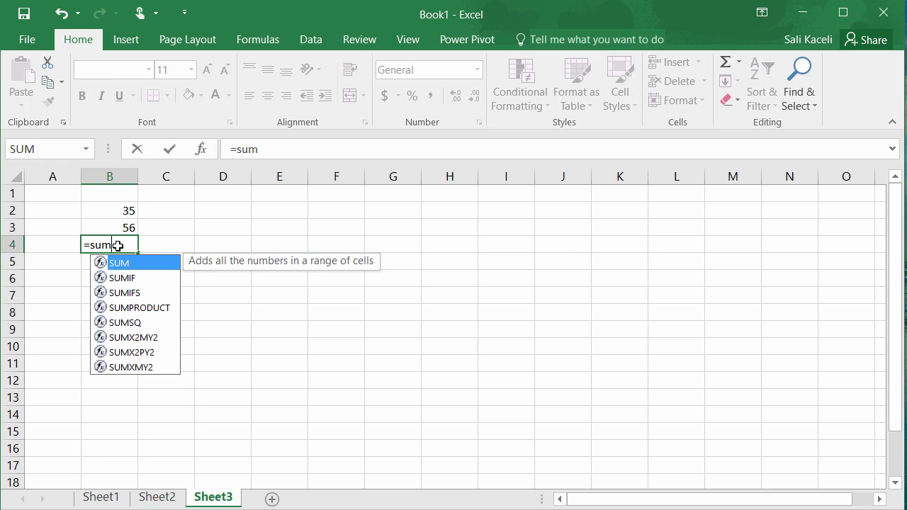
{"action": "type", "text": "("}
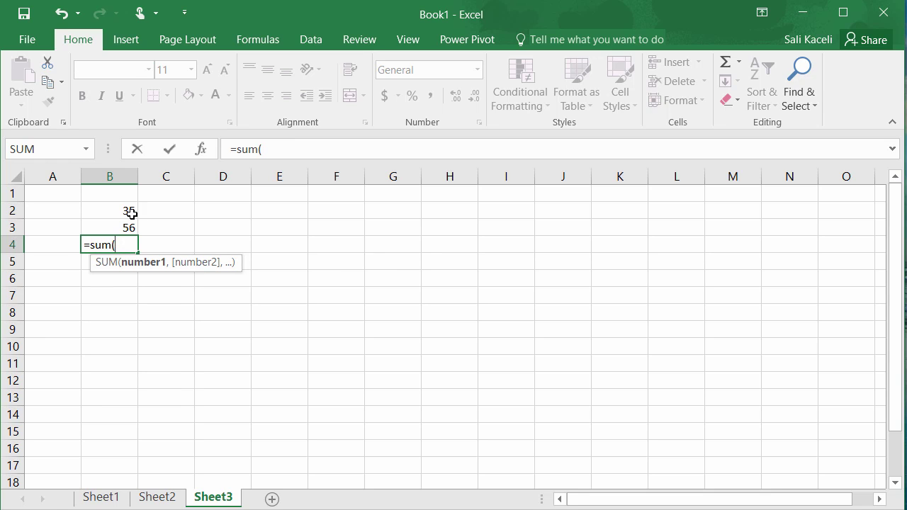
{"action": "left_click_drag", "start_coordinate": [128, 205], "coordinate": [129, 227]}
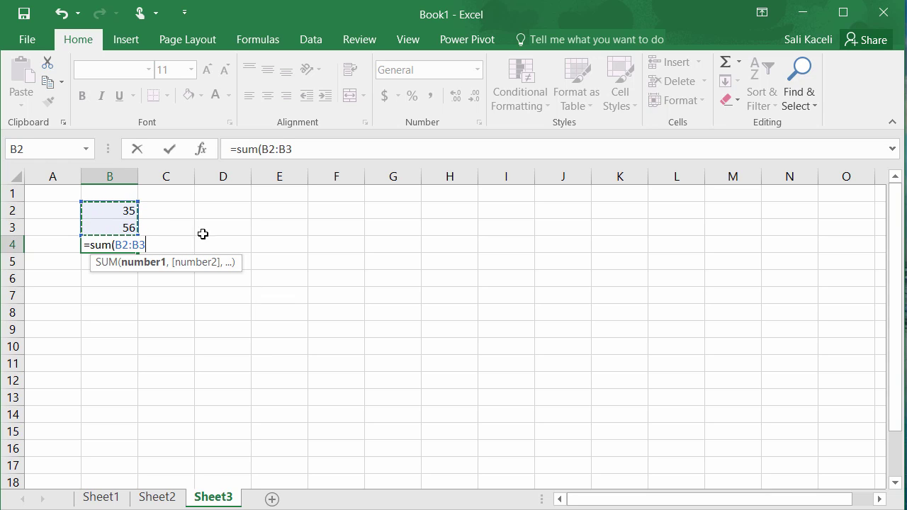
{"action": "key", "text": "Return"}
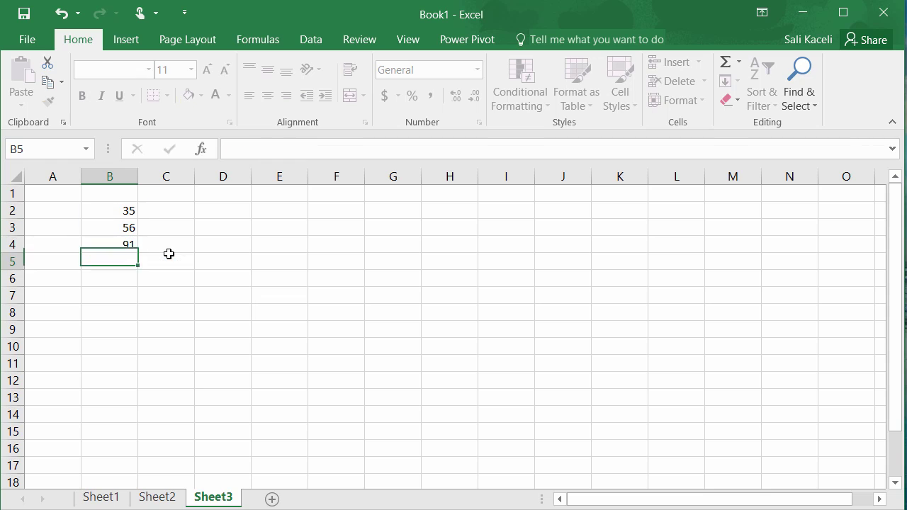
{"action": "left_click", "coordinate": [133, 245]}
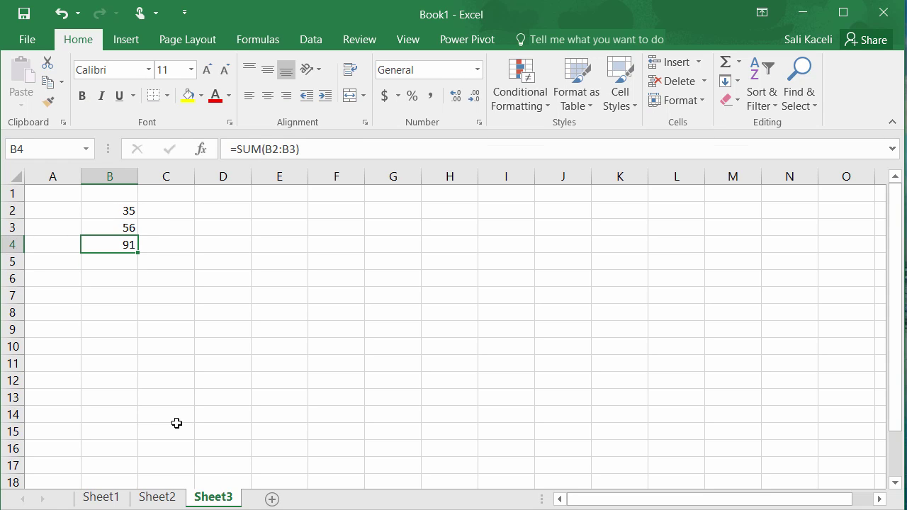
Change B2 to 44 so the B4 total reads 100.
{"action": "left_click", "coordinate": [119, 212]}
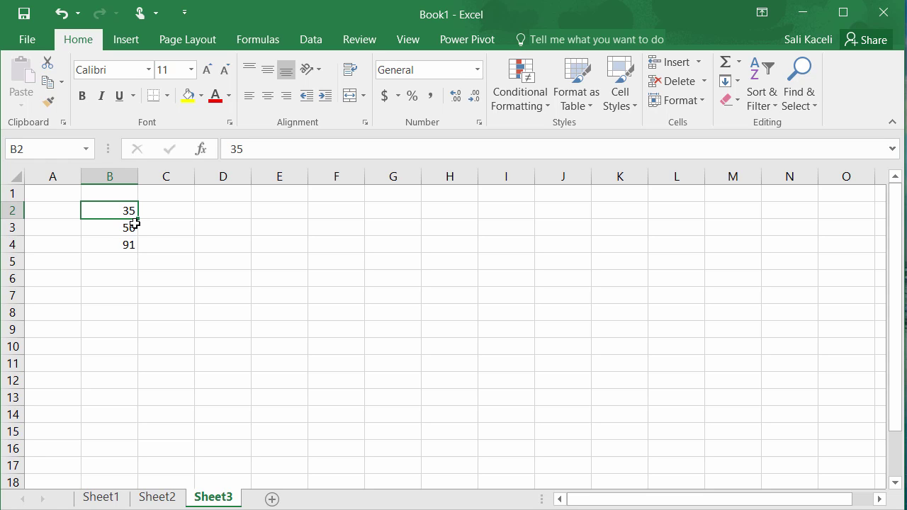
{"action": "type", "text": "44"}
{"action": "left_click", "coordinate": [137, 306]}
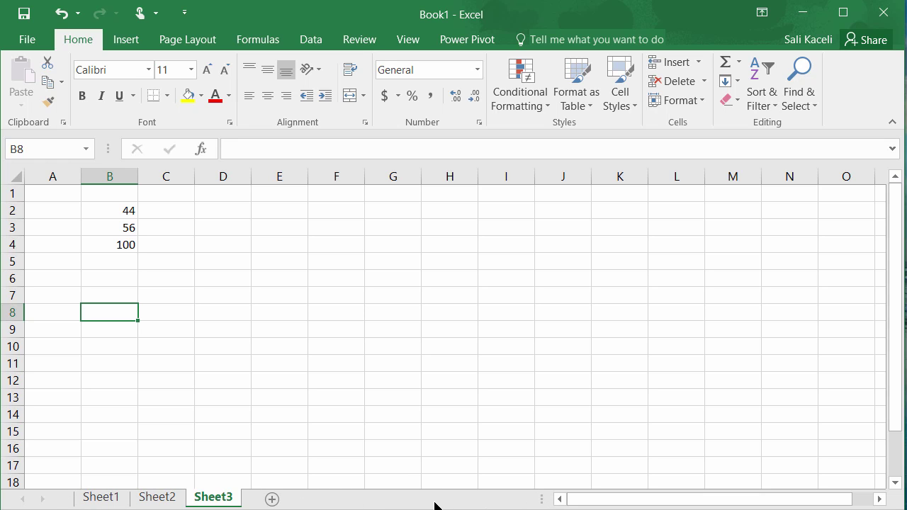
Rename the Sheet1 tab to January.
{"action": "left_click_drag", "start_coordinate": [747, 500], "coordinate": [609, 503]}
{"action": "right_click", "coordinate": [108, 500]}
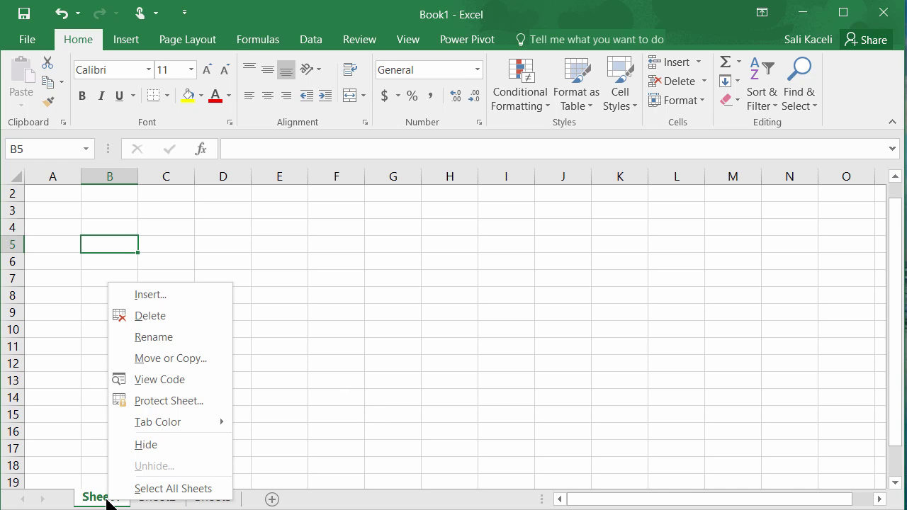
{"action": "left_click", "coordinate": [154, 339]}
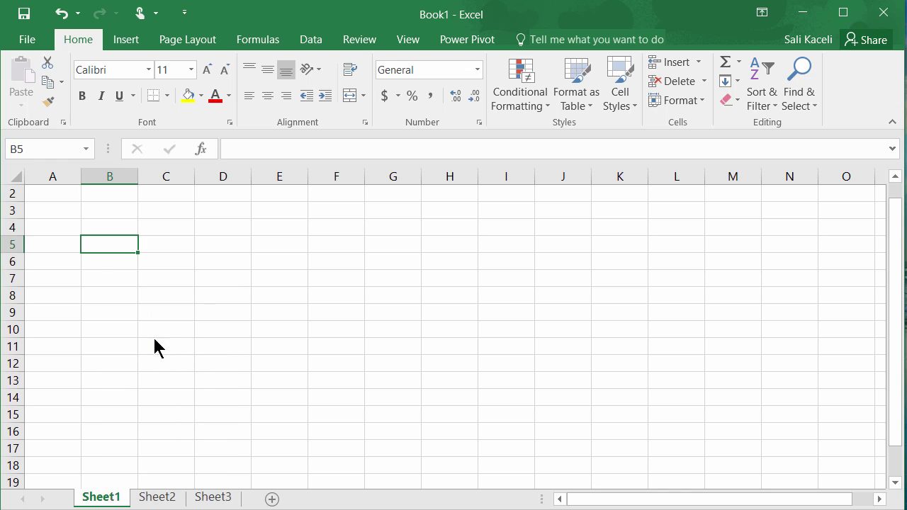
{"action": "type", "text": "January"}
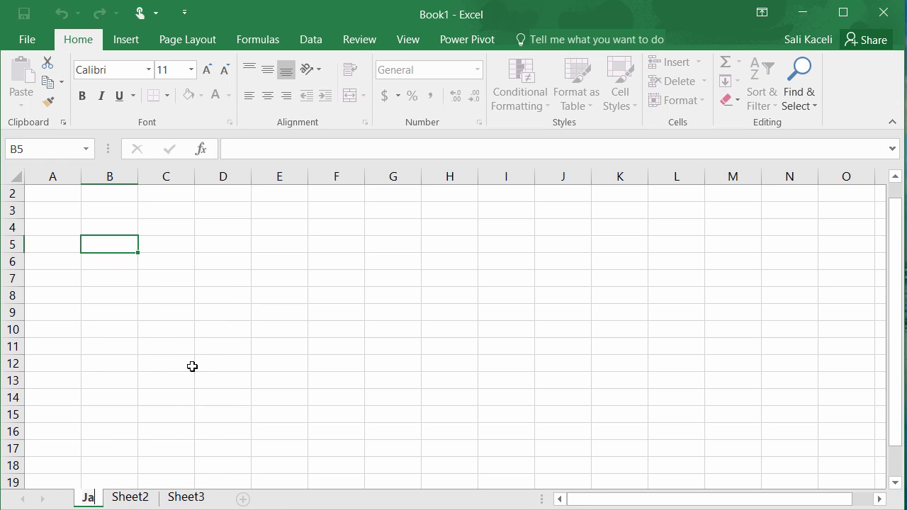
{"action": "key", "text": "Return"}
Rename the Sheet2 tab to February.
{"action": "right_click", "coordinate": [183, 499]}
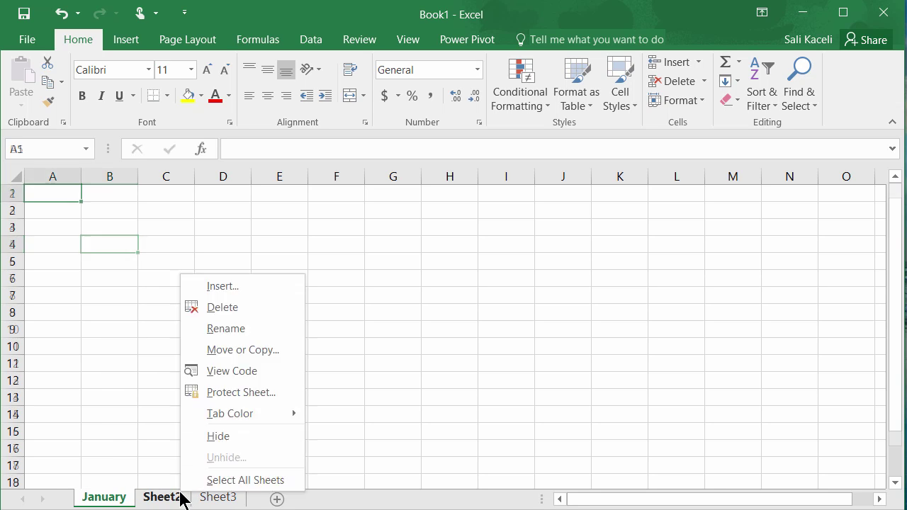
{"action": "left_click", "coordinate": [233, 329]}
{"action": "type", "text": "February"}
{"action": "key", "text": "Return"}
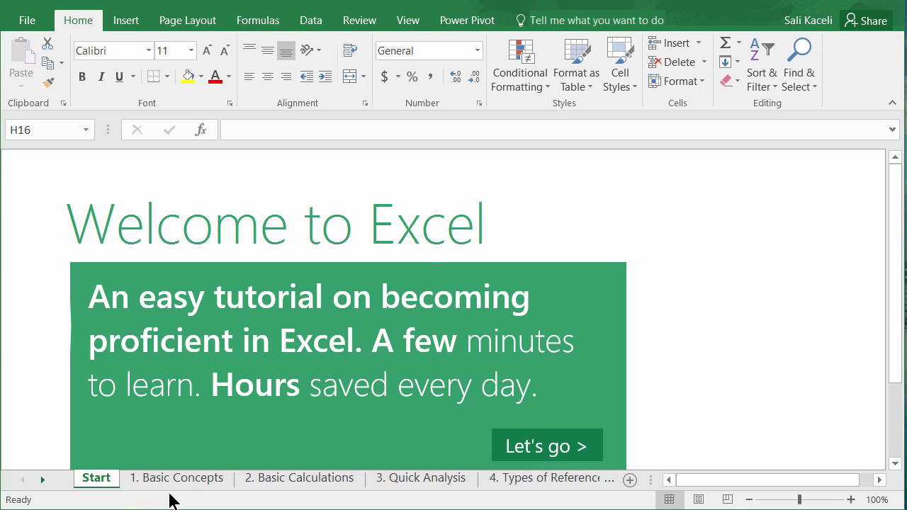
Move between the Start, 1. Basic Concepts and 2. Basic Calculations sheets, ending on 1. Basic Concepts.
{"action": "left_click", "coordinate": [177, 481]}
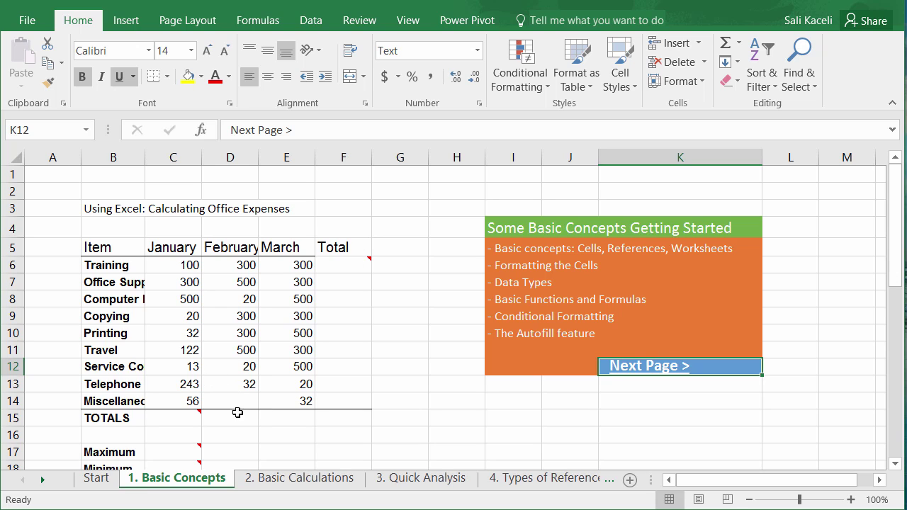
{"action": "left_click", "coordinate": [96, 479]}
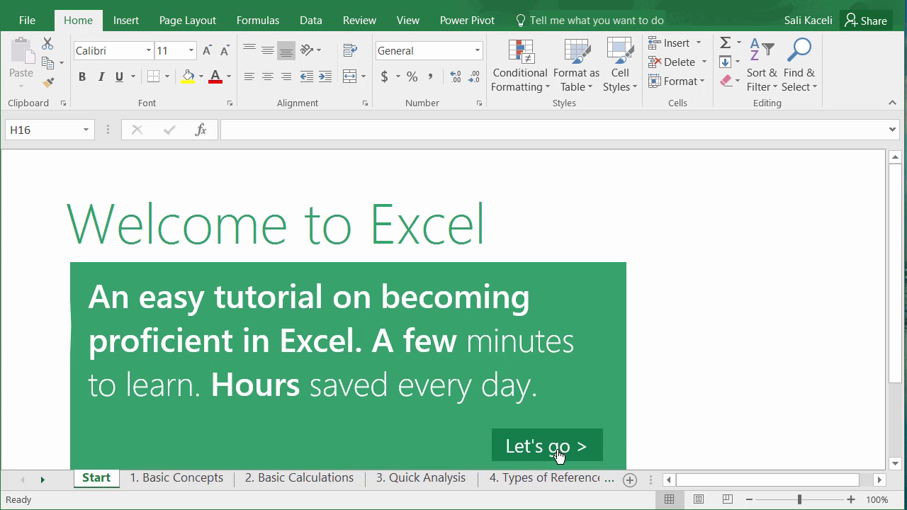
{"action": "scroll", "coordinate": [712, 401], "scroll_direction": "down", "scroll_amount": 5}
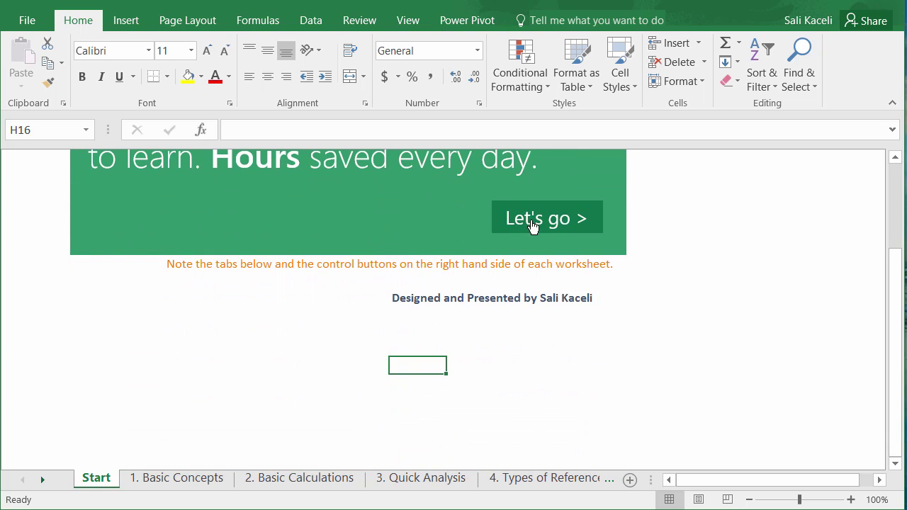
{"action": "left_click", "coordinate": [182, 479]}
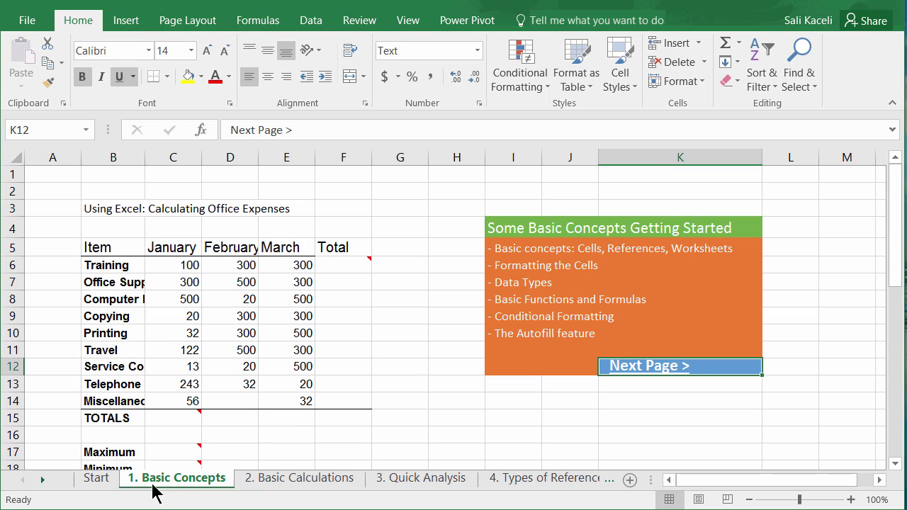
{"action": "left_click", "coordinate": [248, 488]}
{"action": "left_click", "coordinate": [208, 487]}
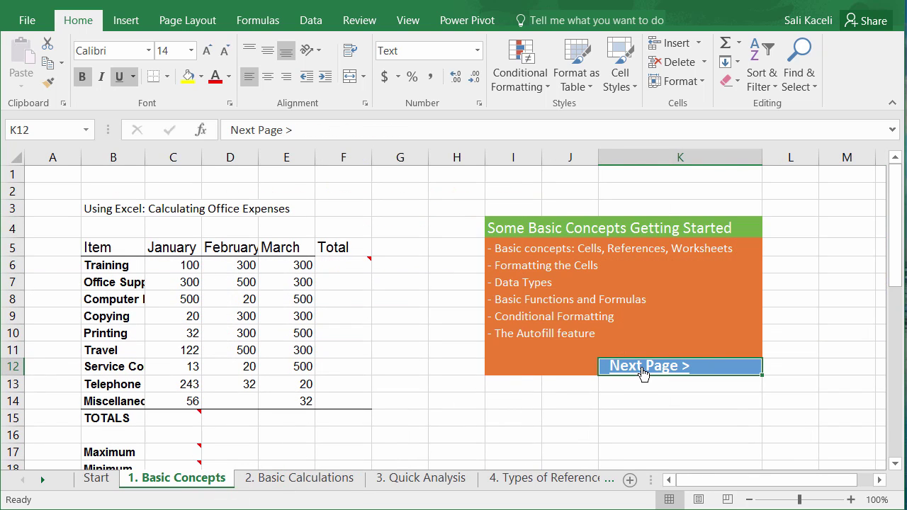